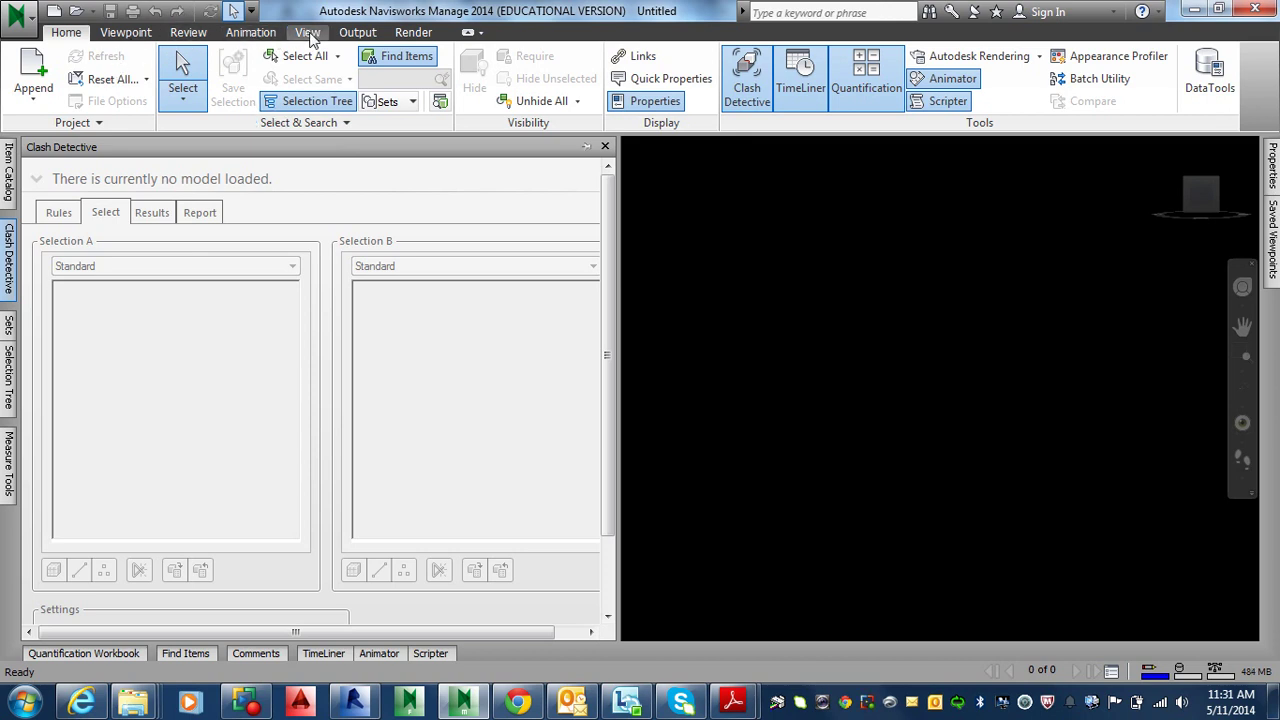
# Load the Navisworks Extended workspace.
pyautogui.click(307, 32)
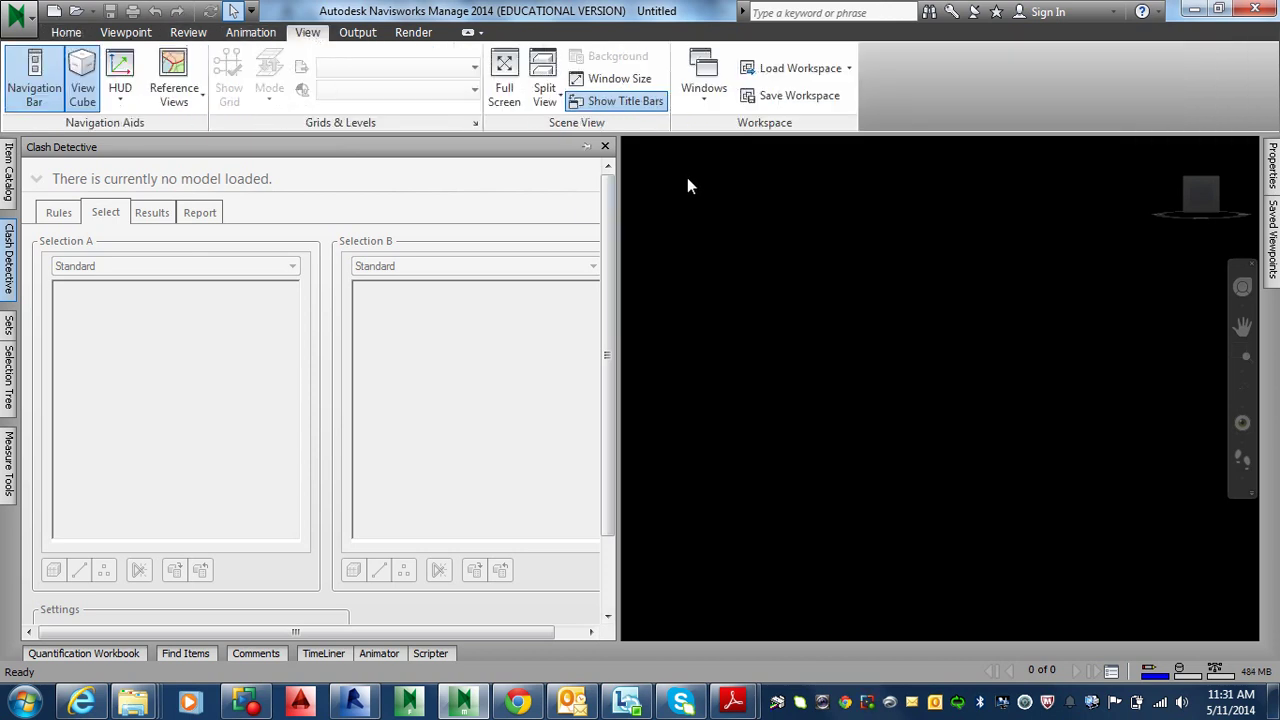
pyautogui.click(849, 68)
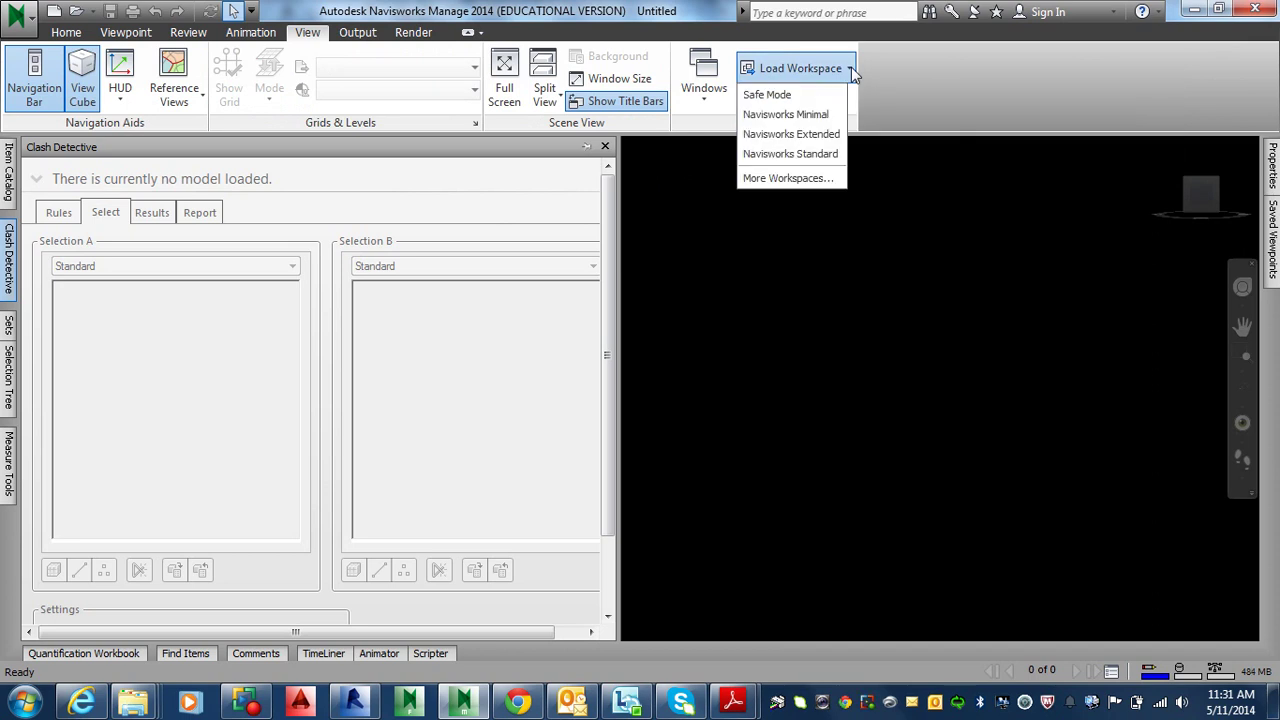
pyautogui.click(837, 137)
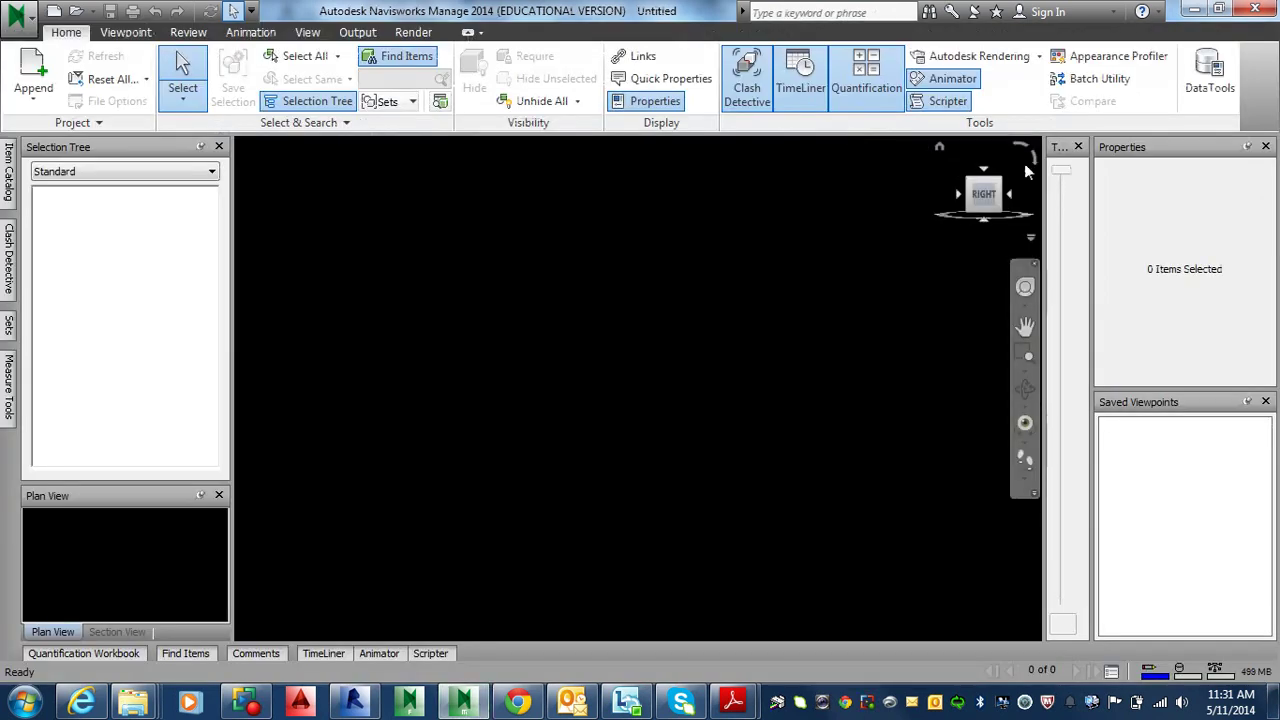
# Close the Tilt window and set the Properties and Saved Viewpoints windows to auto-hide.
pyautogui.click(1079, 147)
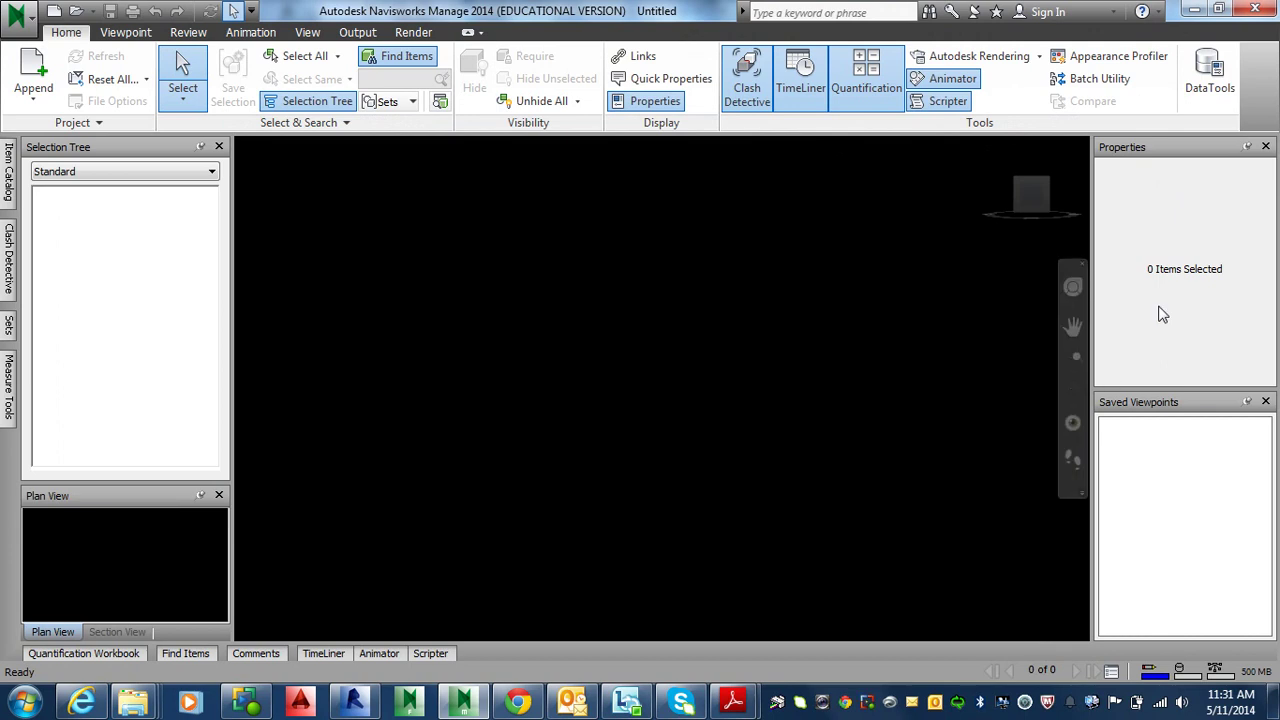
pyautogui.click(1247, 148)
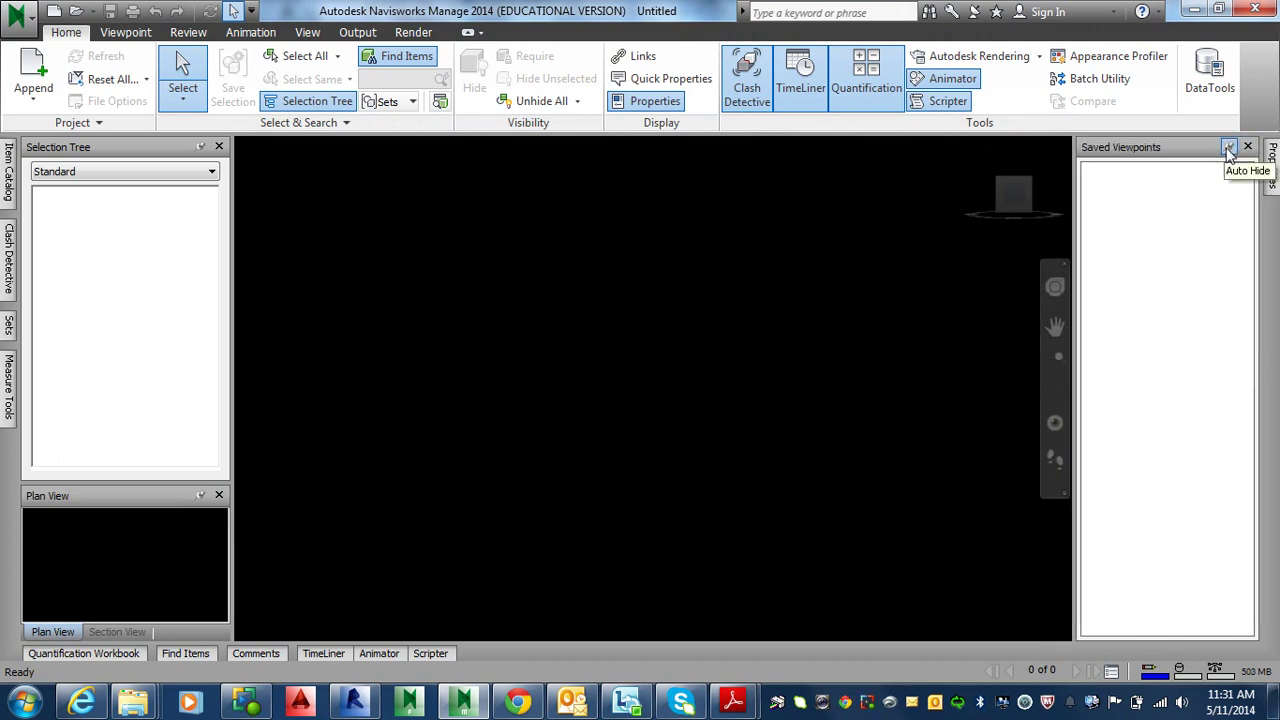
pyautogui.click(1229, 147)
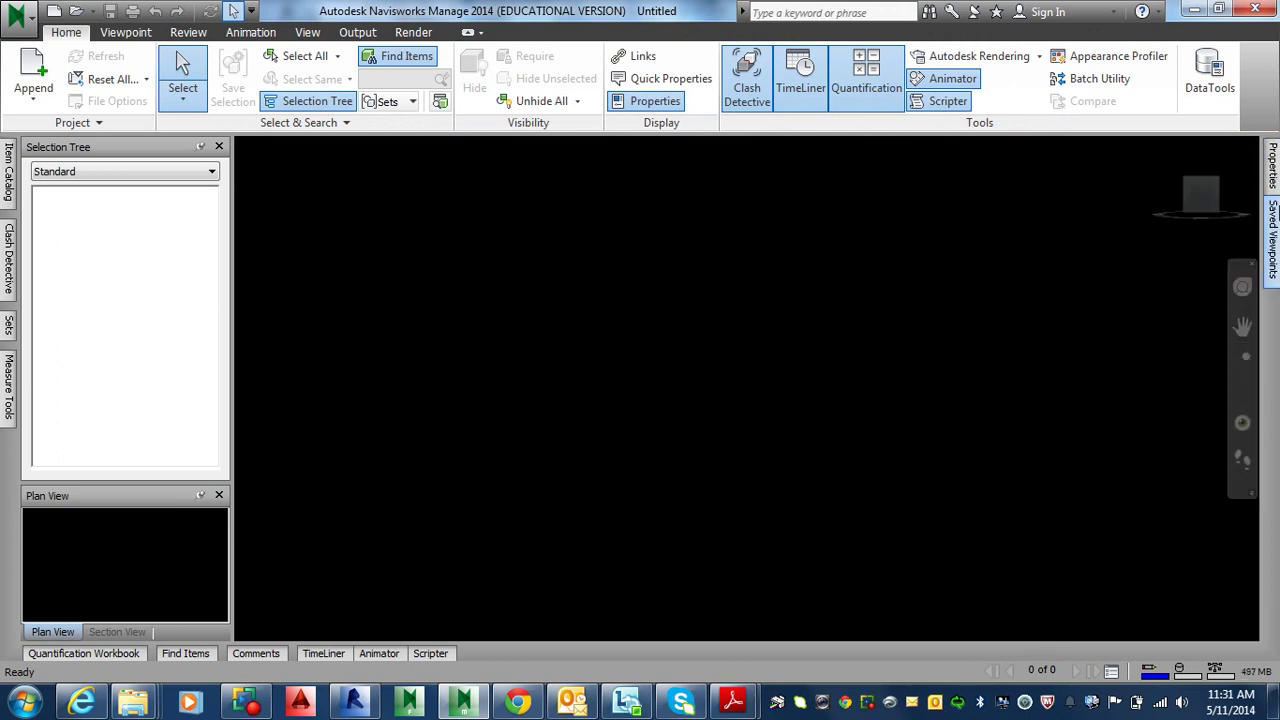
# Set the Selection Tree window to auto-hide and close the Plan View and Section View windows.
pyautogui.click(200, 148)
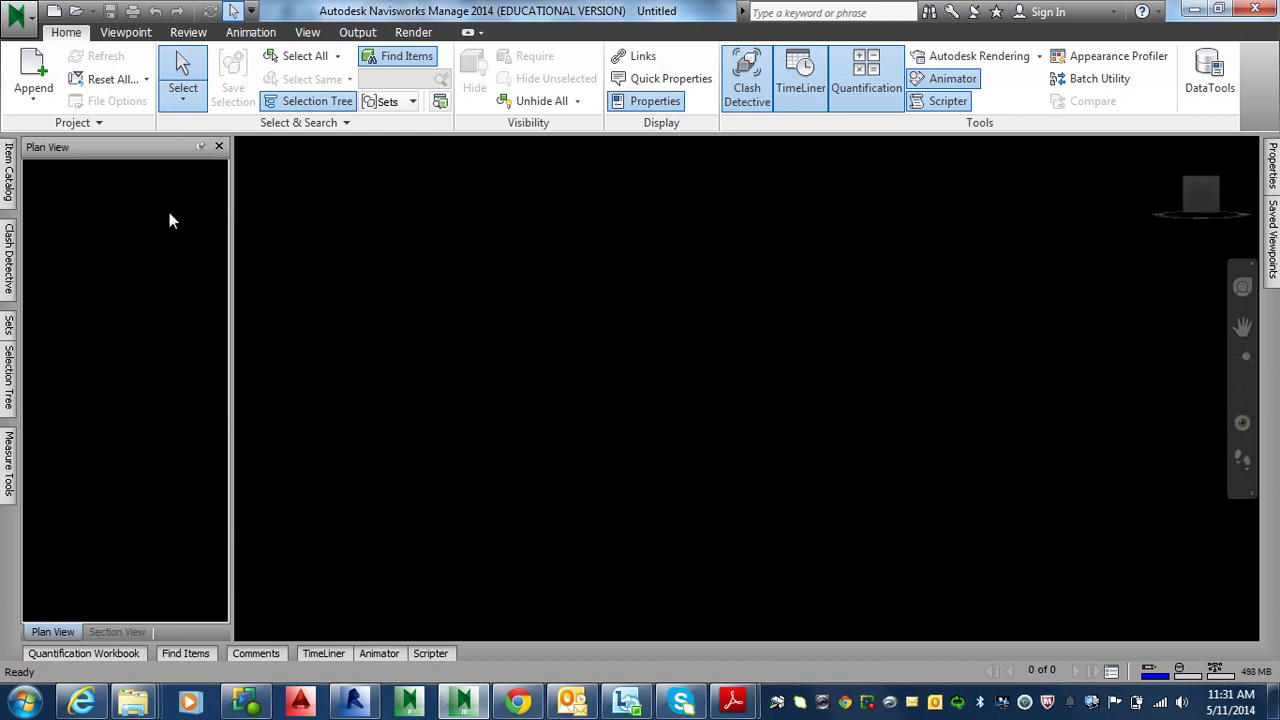
pyautogui.click(219, 147)
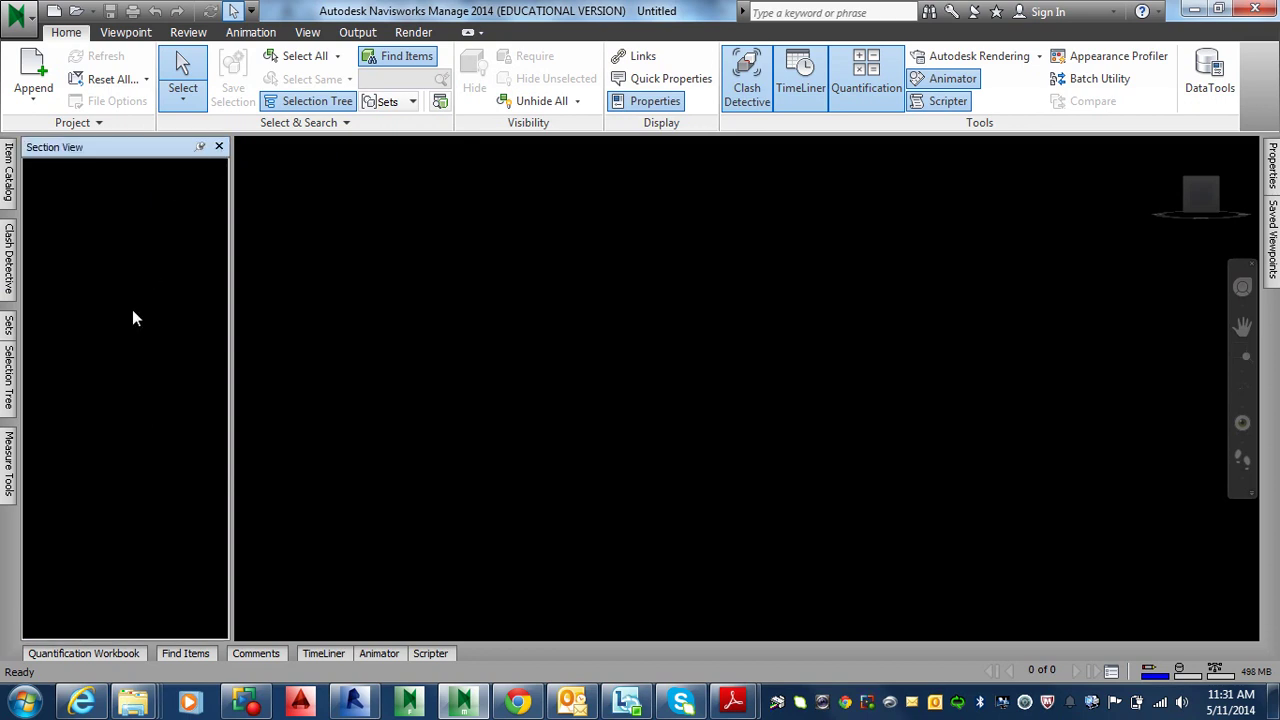
pyautogui.click(219, 147)
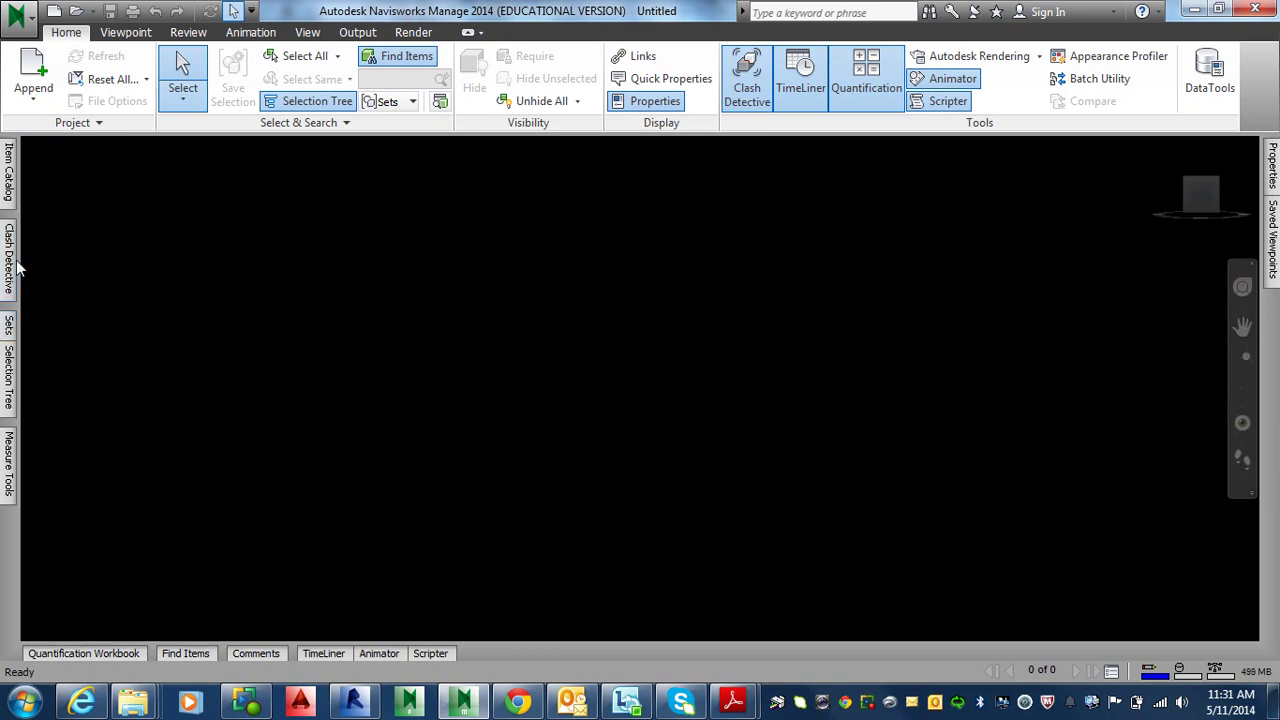
# Switch the Clash Detective window off and on again, and take a brief look at the TimeLiner window.
pyautogui.moveTo(16, 270)
pyautogui.click(750, 88)
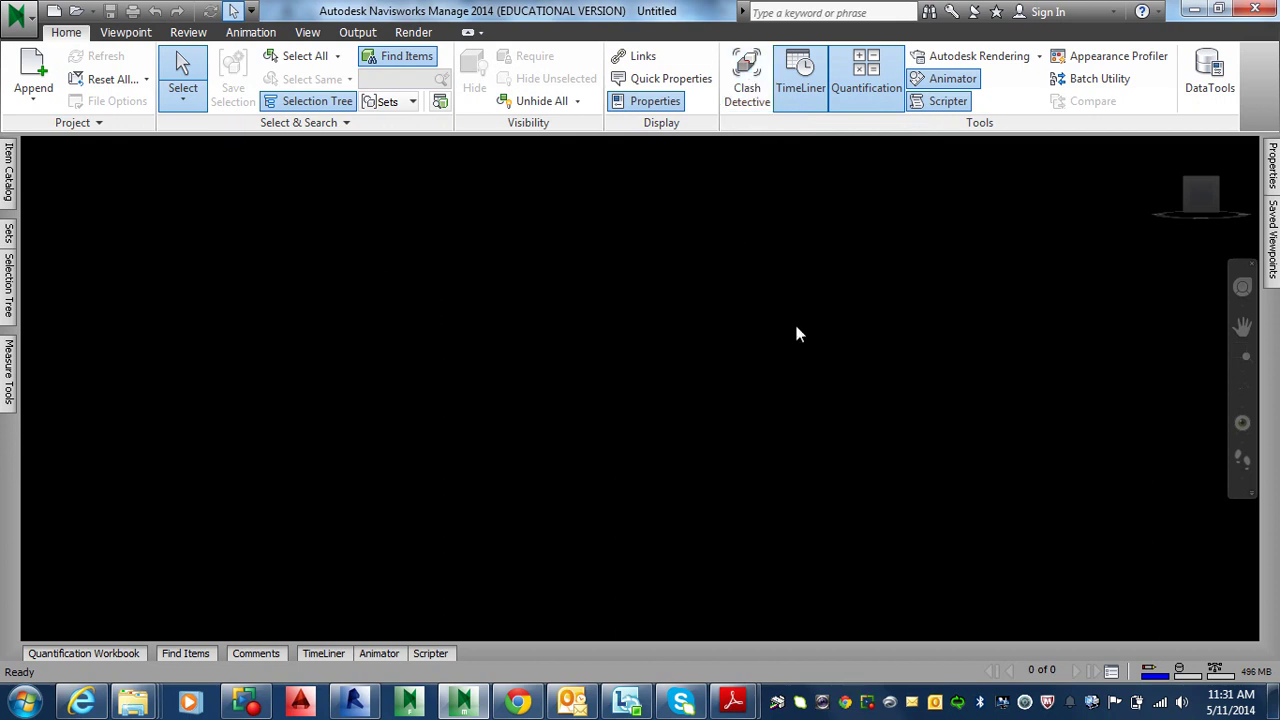
pyautogui.click(748, 88)
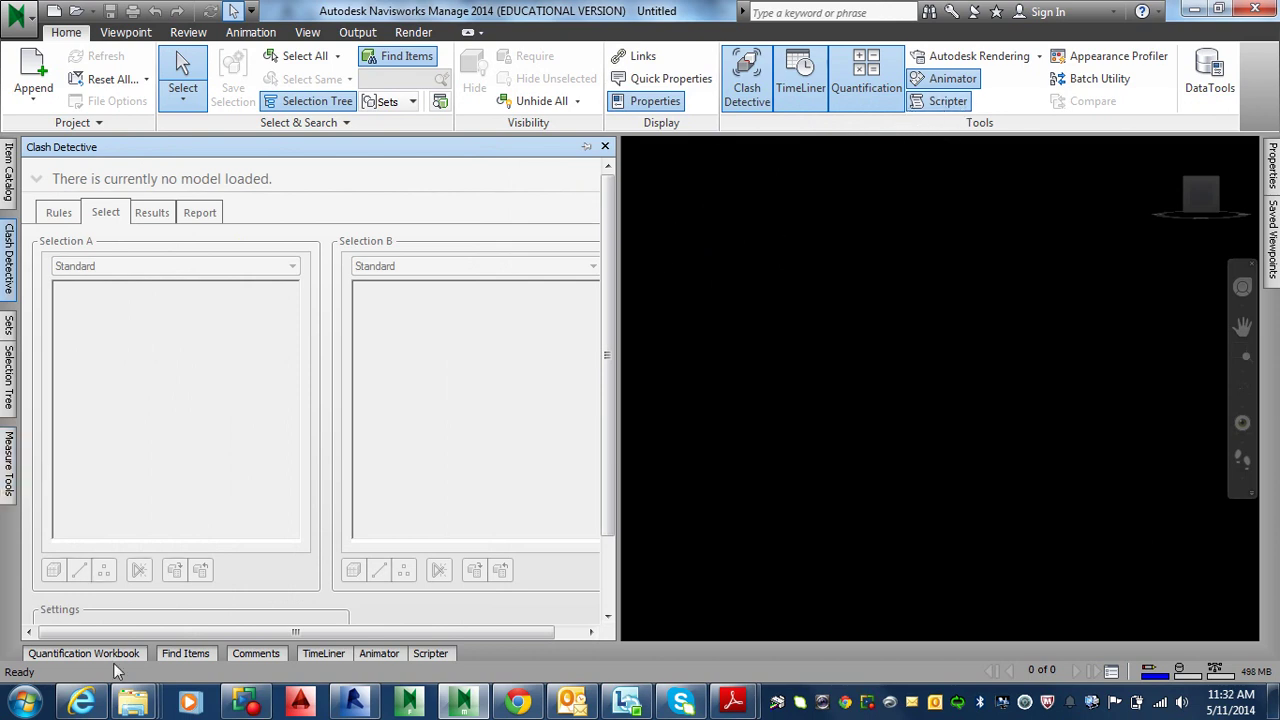
pyautogui.click(322, 653)
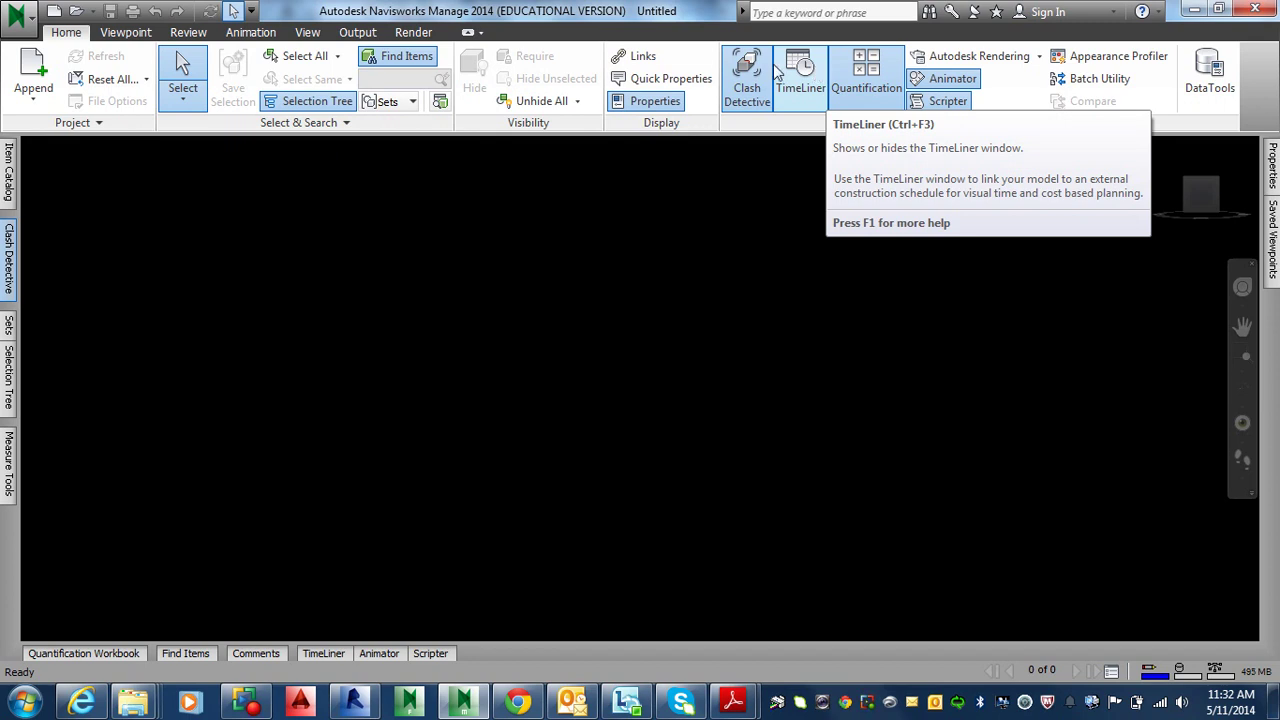
# Start opening a file and restrict the file type to Revit (*.rvt; *.rfa; *.rte).
pyautogui.click(76, 12)
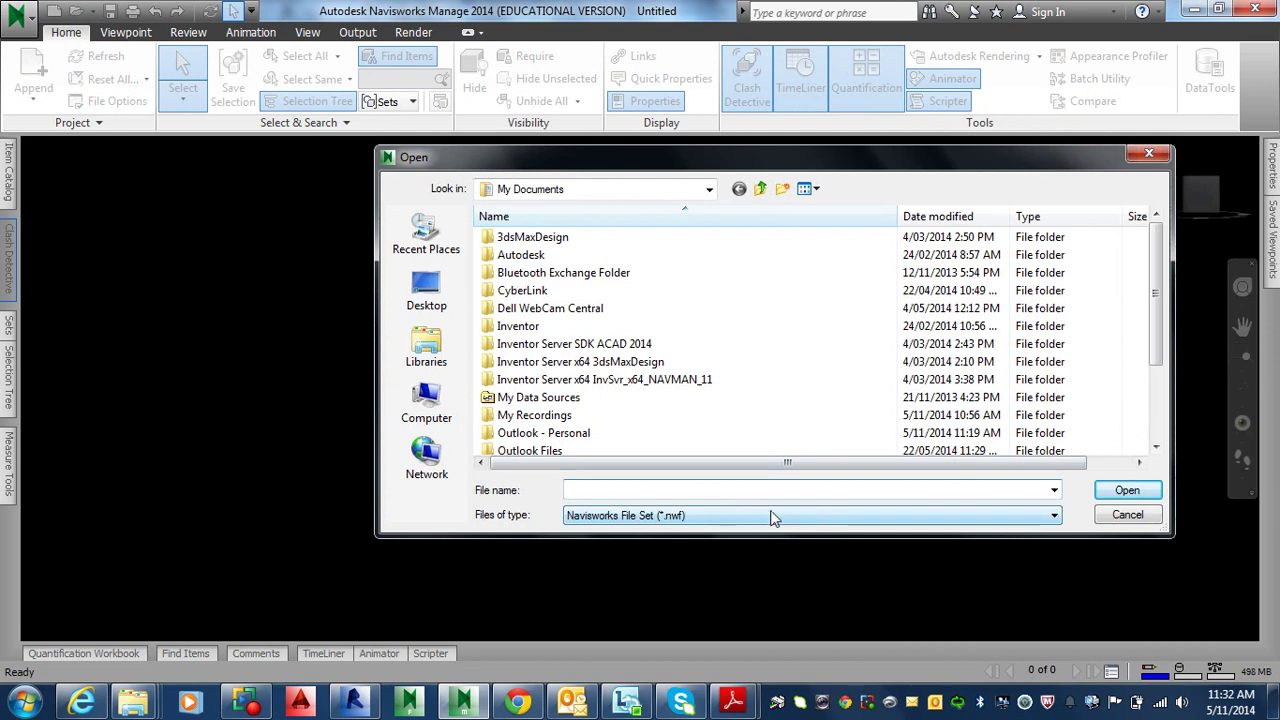
pyautogui.click(883, 514)
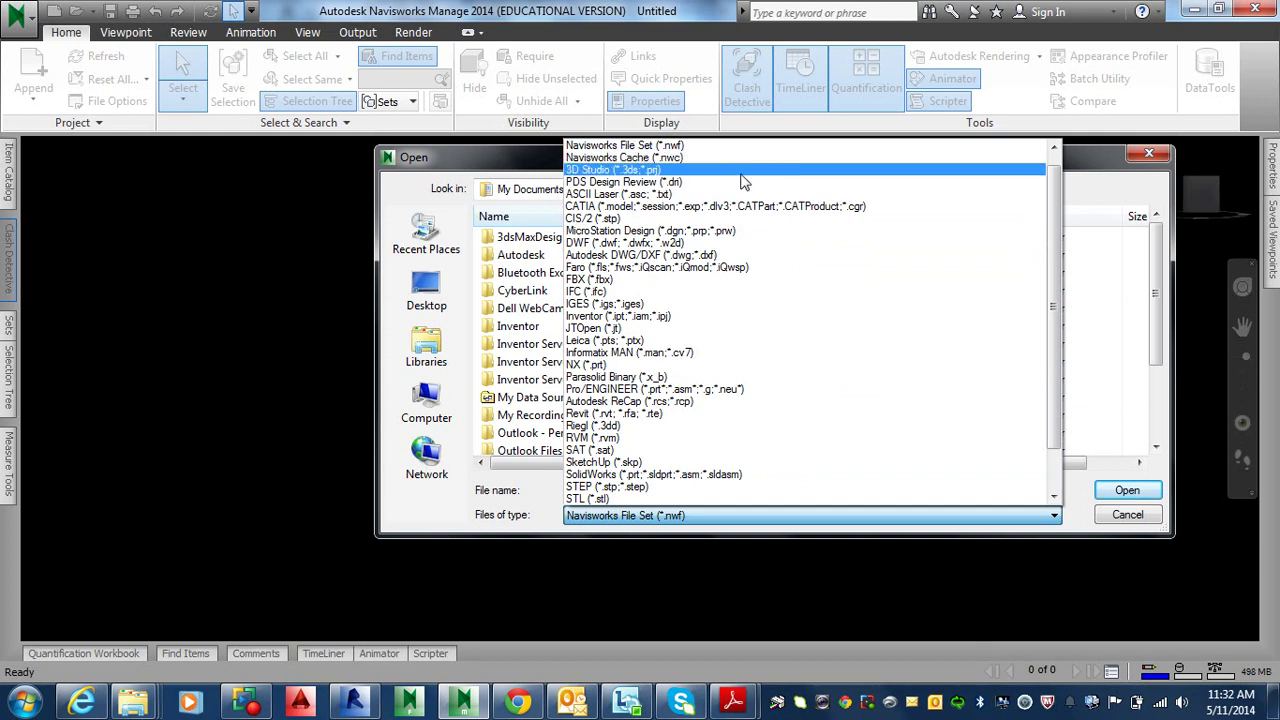
pyautogui.scroll(1, 745, 195)
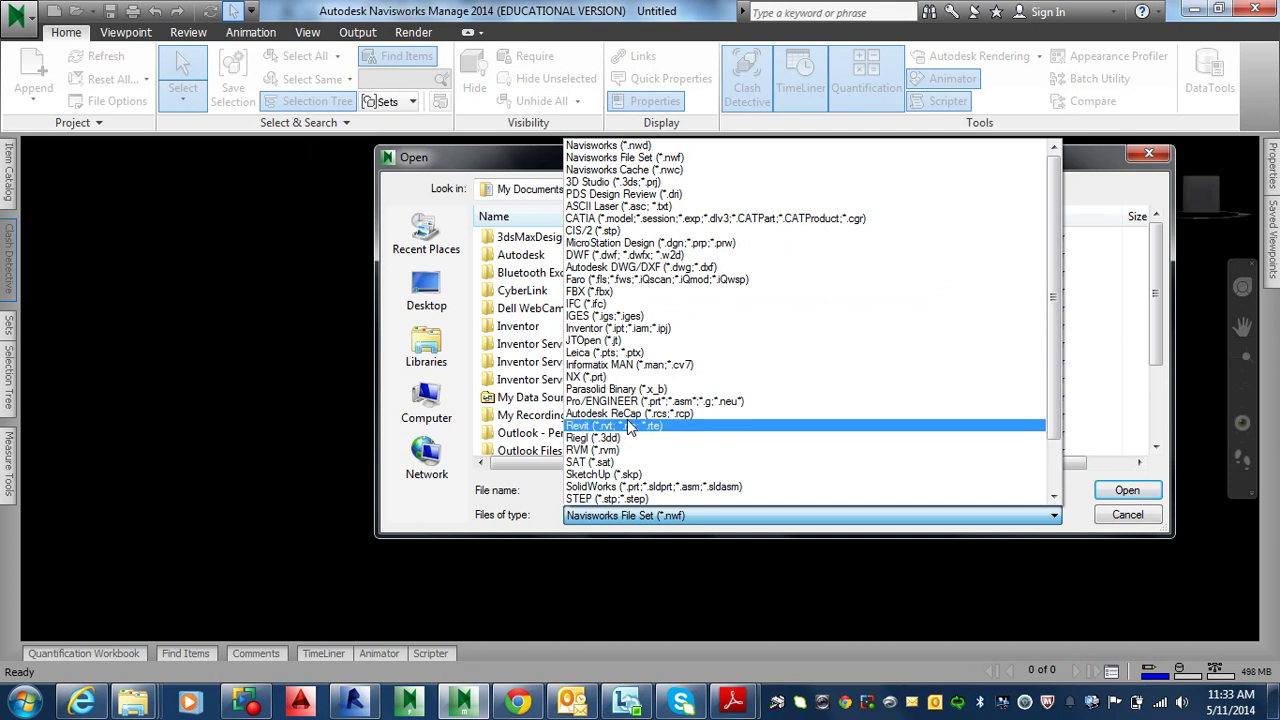
pyautogui.click(613, 425)
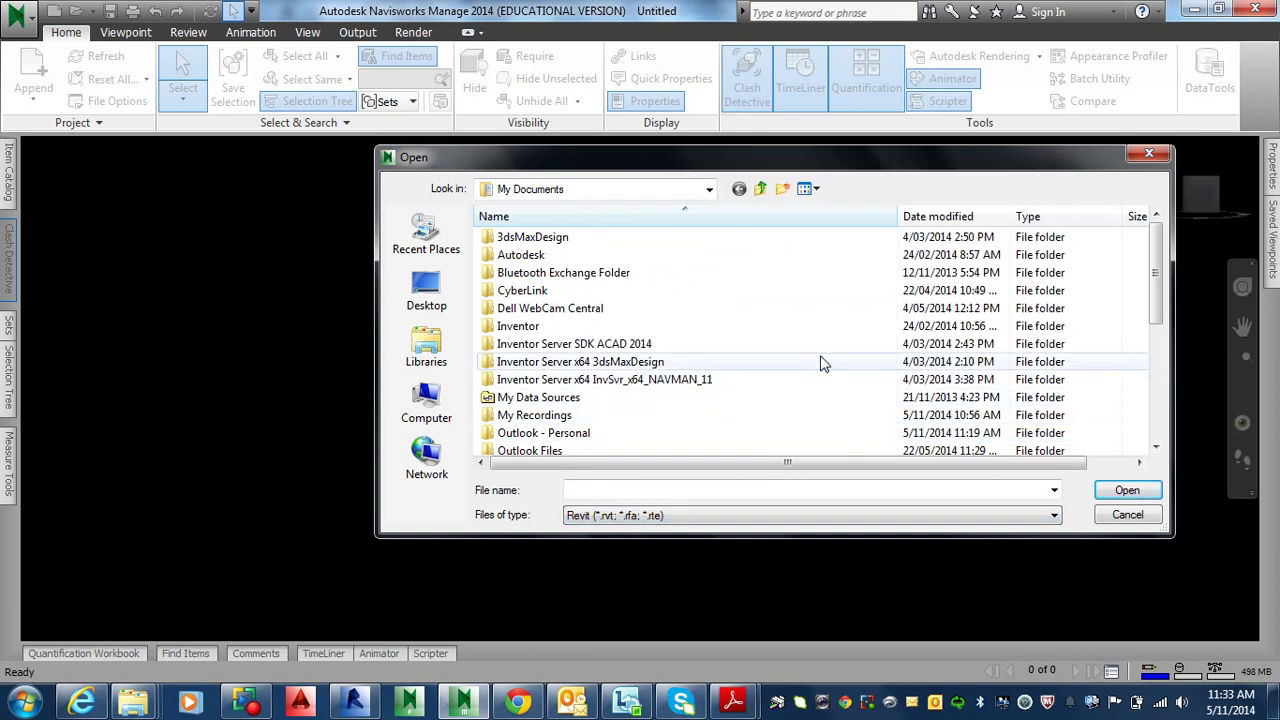
# Open House Design For Clash Detection-Markup.rvt from the Clash Detection folder of Navisworks Manage, inside the CPPBDN5013A & MEM30033A course folder on Student Share (L:).
pyautogui.click(427, 405)
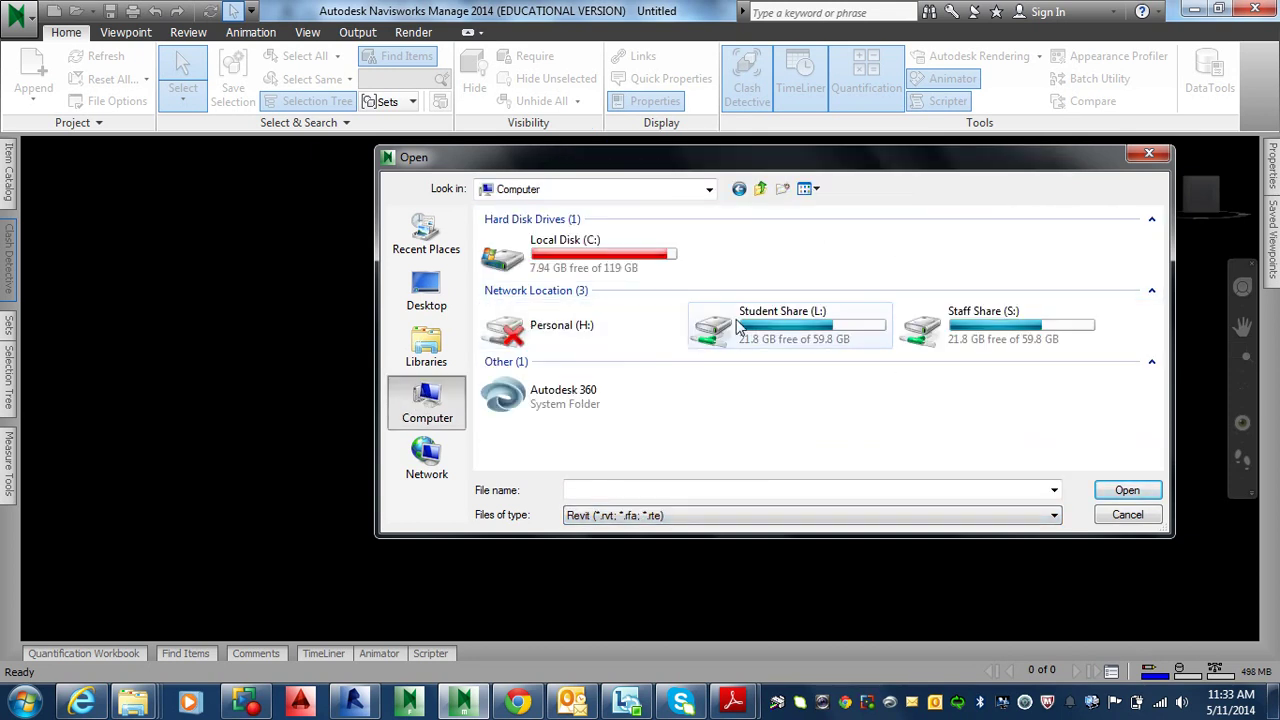
pyautogui.doubleClick(748, 328)
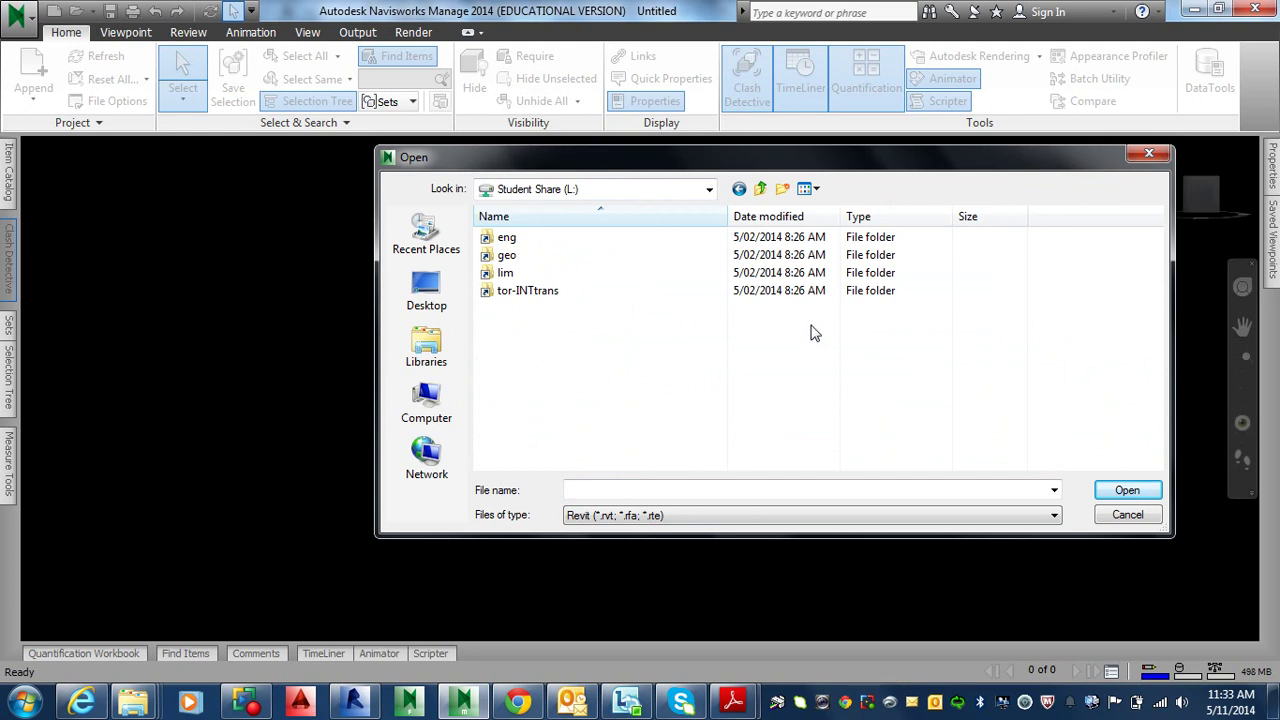
pyautogui.click(514, 274)
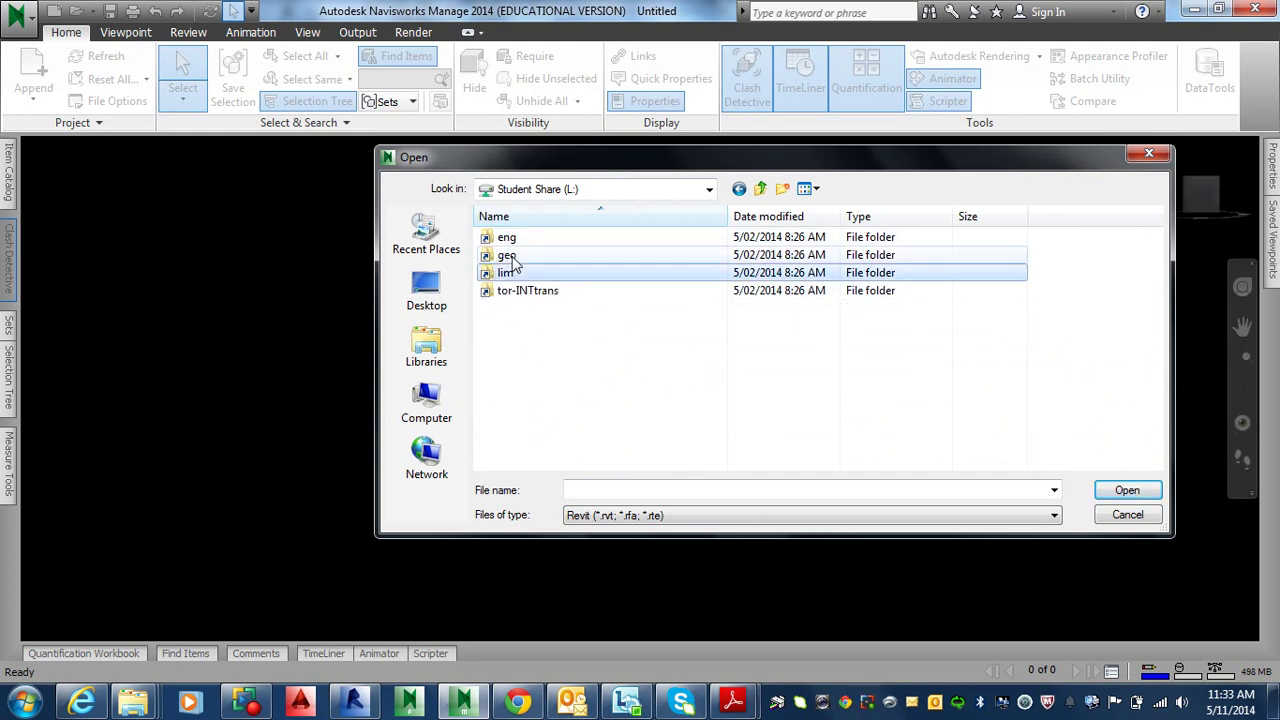
pyautogui.doubleClick(510, 239)
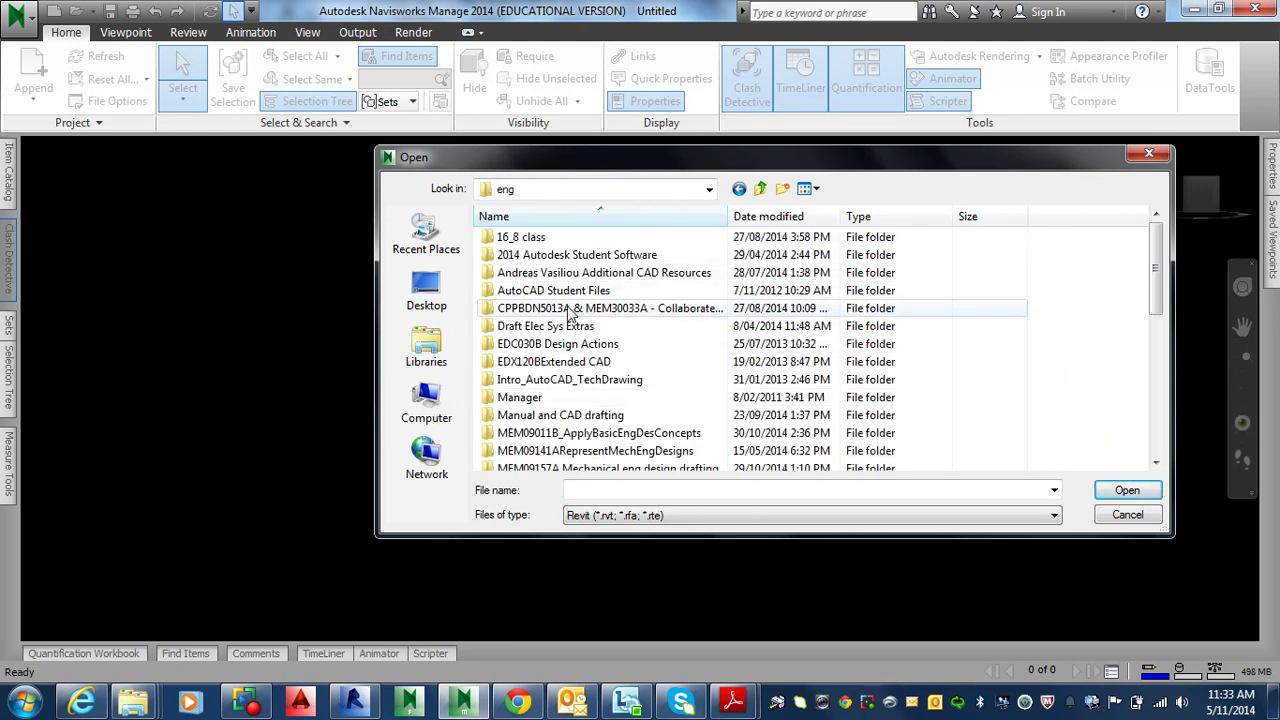
pyautogui.doubleClick(550, 308)
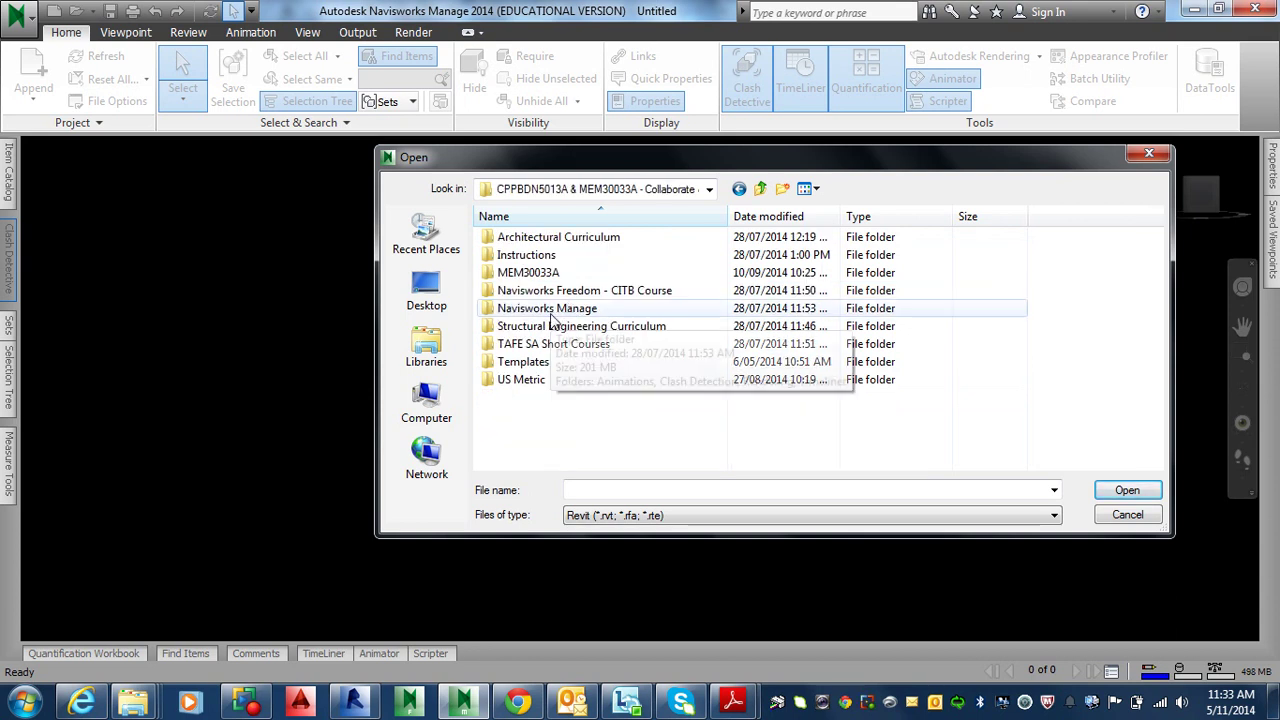
pyautogui.doubleClick(550, 316)
pyautogui.doubleClick(540, 257)
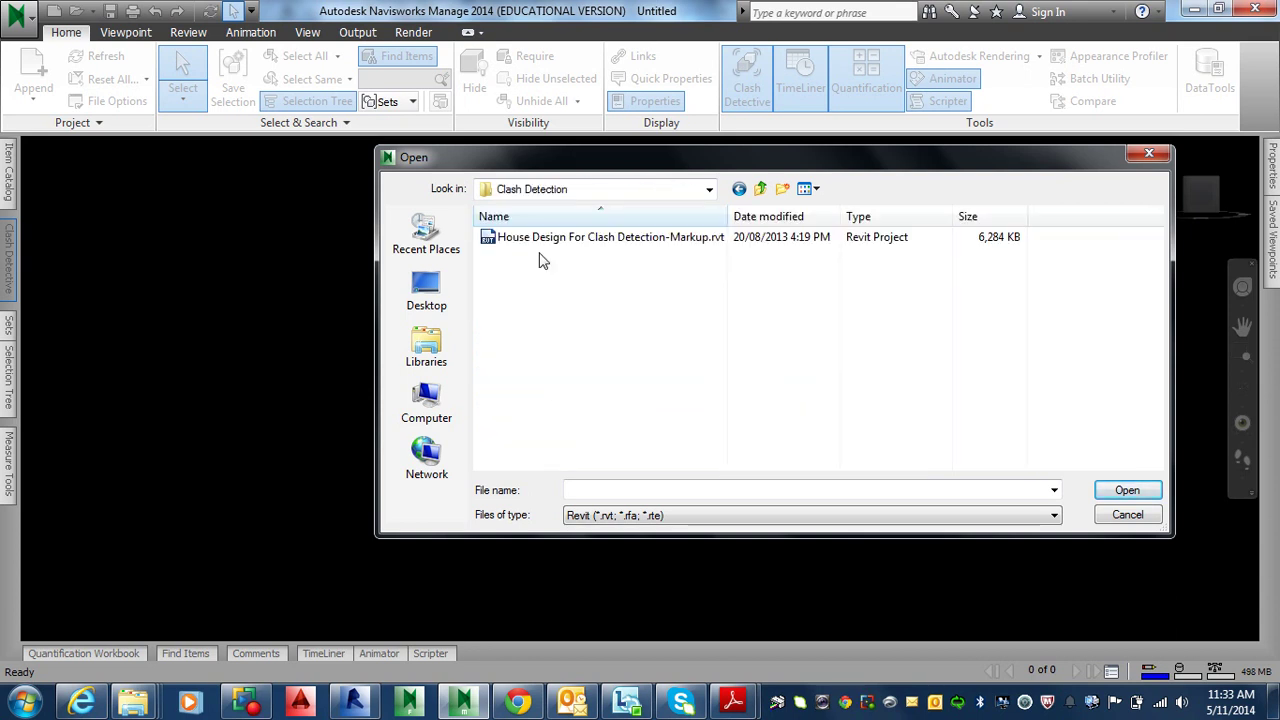
pyautogui.click(545, 242)
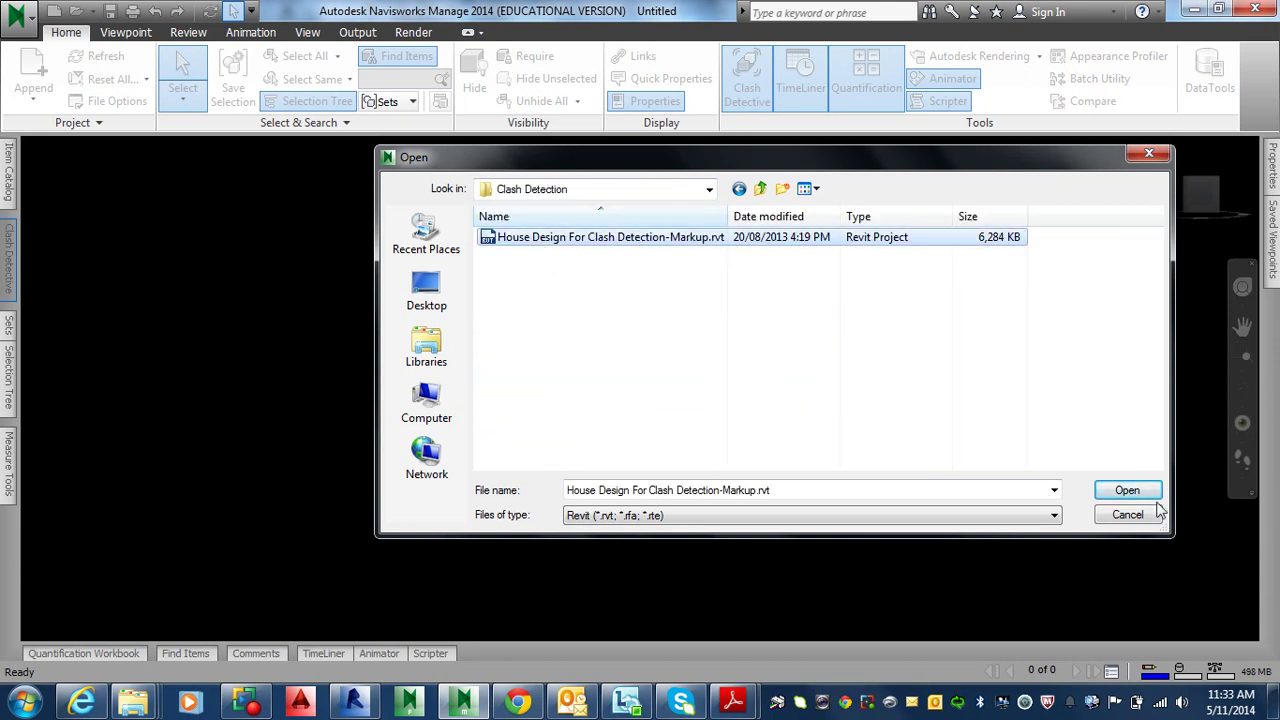
pyautogui.click(1127, 490)
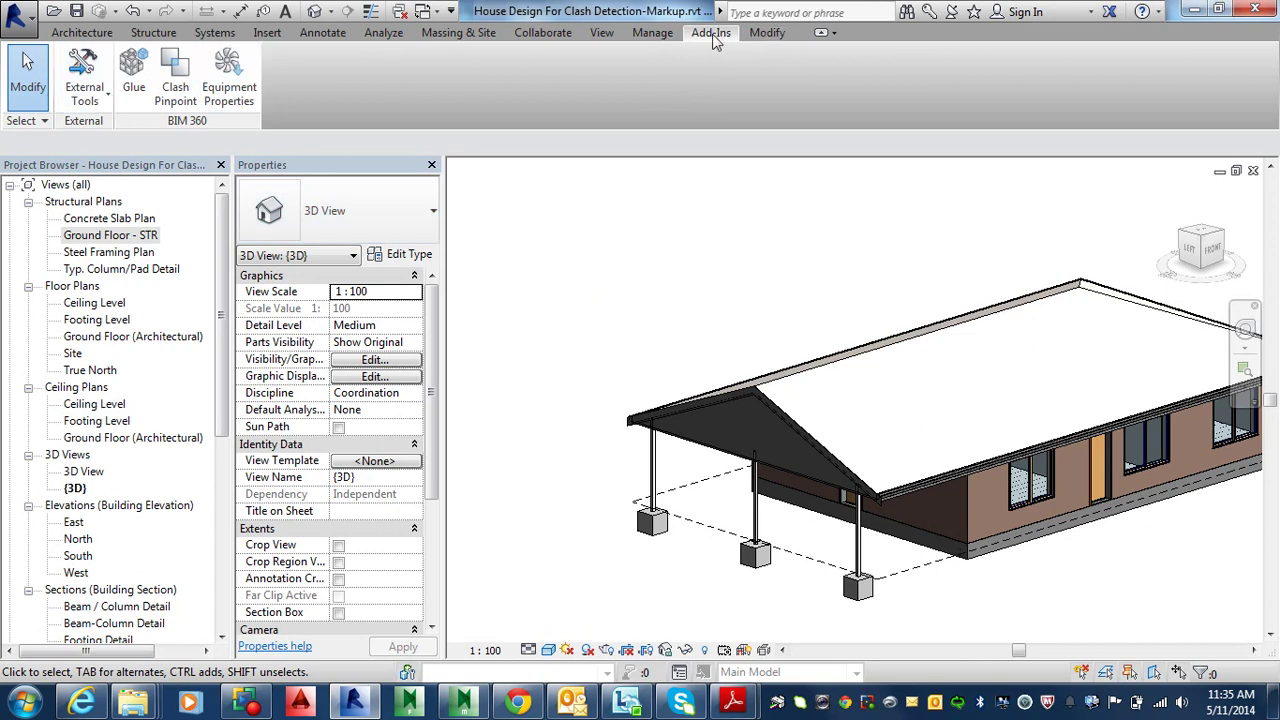
# Switch to Revit and view the External Tools list among the add-ins.
pyautogui.click(84, 92)
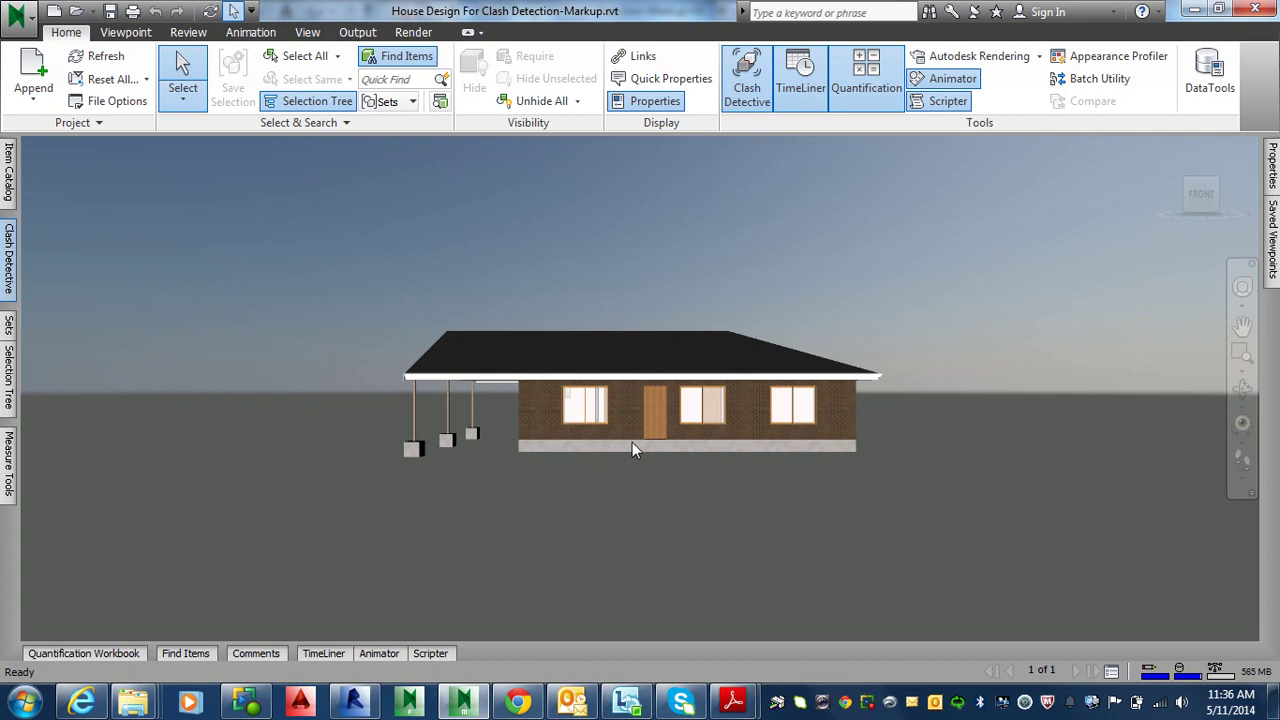
# Add a new clash test for the house model in Clash Detective and shrink the test list area.
pyautogui.moveTo(632, 442)
pyautogui.keyDown('shift'); pyautogui.mouseDown(button='middle')
pyautogui.moveTo(700, 463)
pyautogui.moveTo(797, 466)
pyautogui.moveTo(943, 431)
pyautogui.moveTo(895, 472)
pyautogui.moveTo(826, 451)
pyautogui.moveTo(814, 463)
pyautogui.moveTo(764, 415)
pyautogui.mouseUp(button='middle'); pyautogui.keyUp('shift')
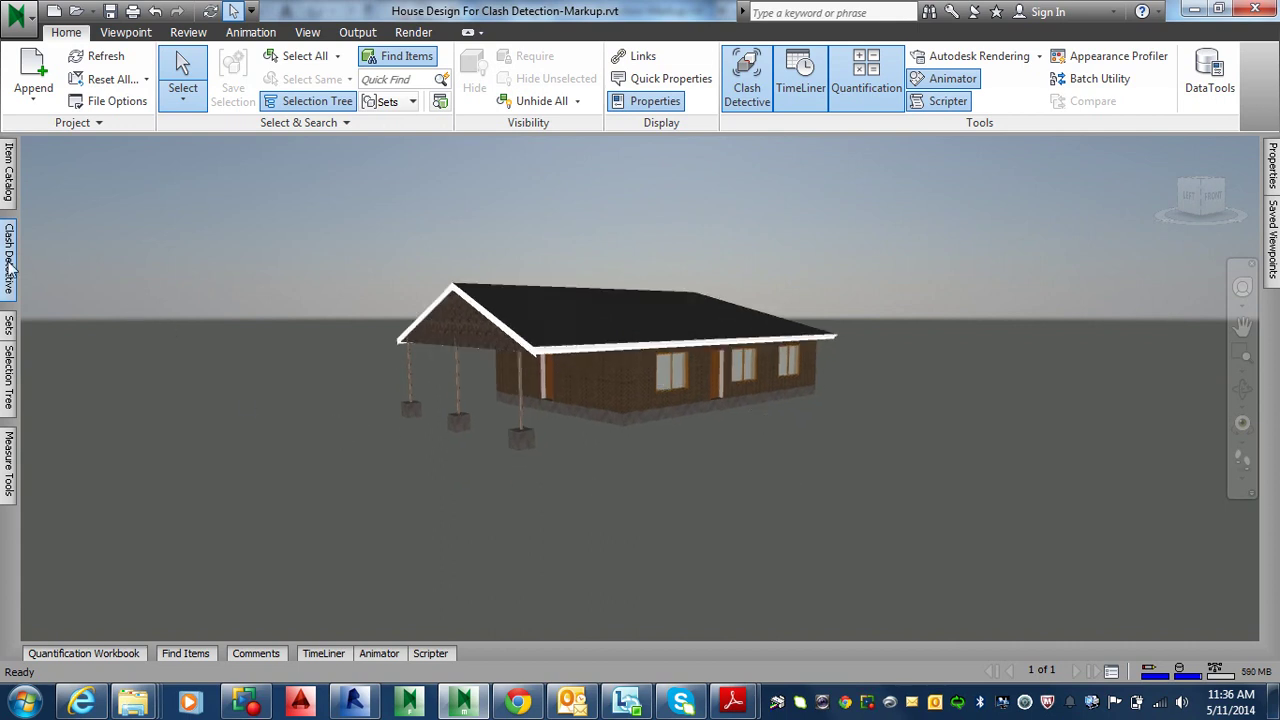
pyautogui.moveTo(12, 262)
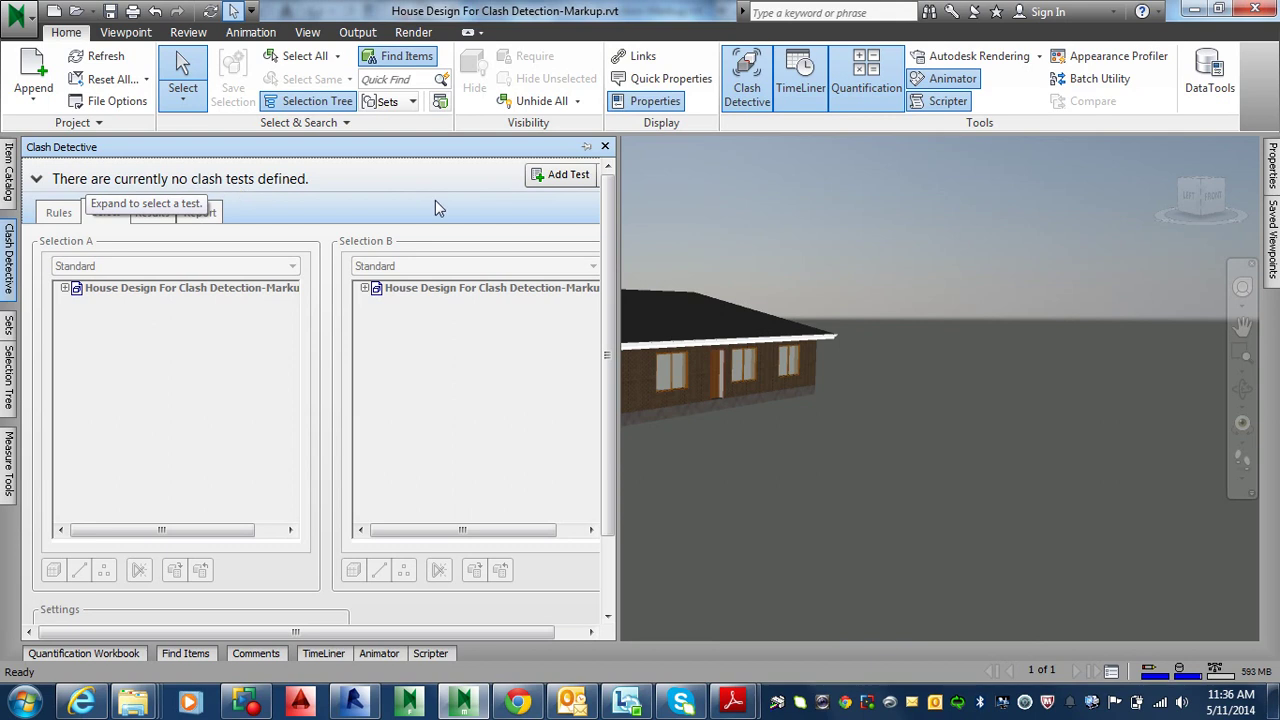
pyautogui.click(566, 176)
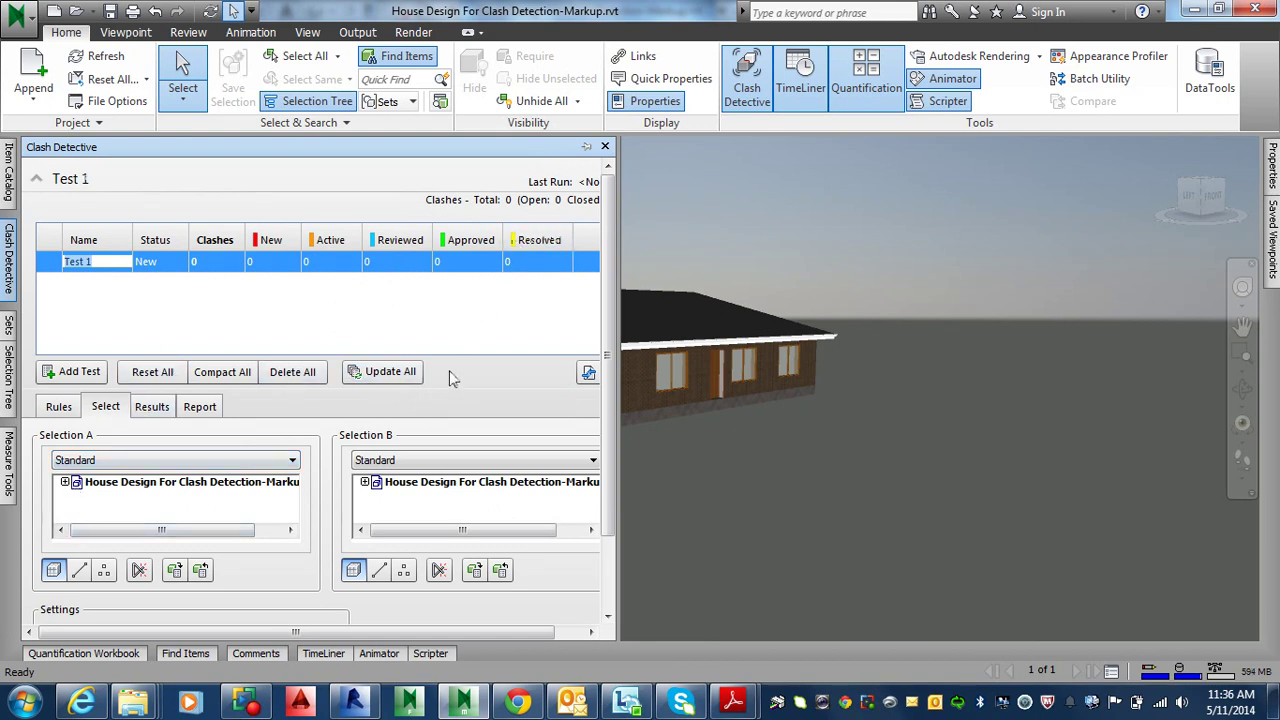
pyautogui.moveTo(447, 392); pyautogui.dragTo(449, 333)
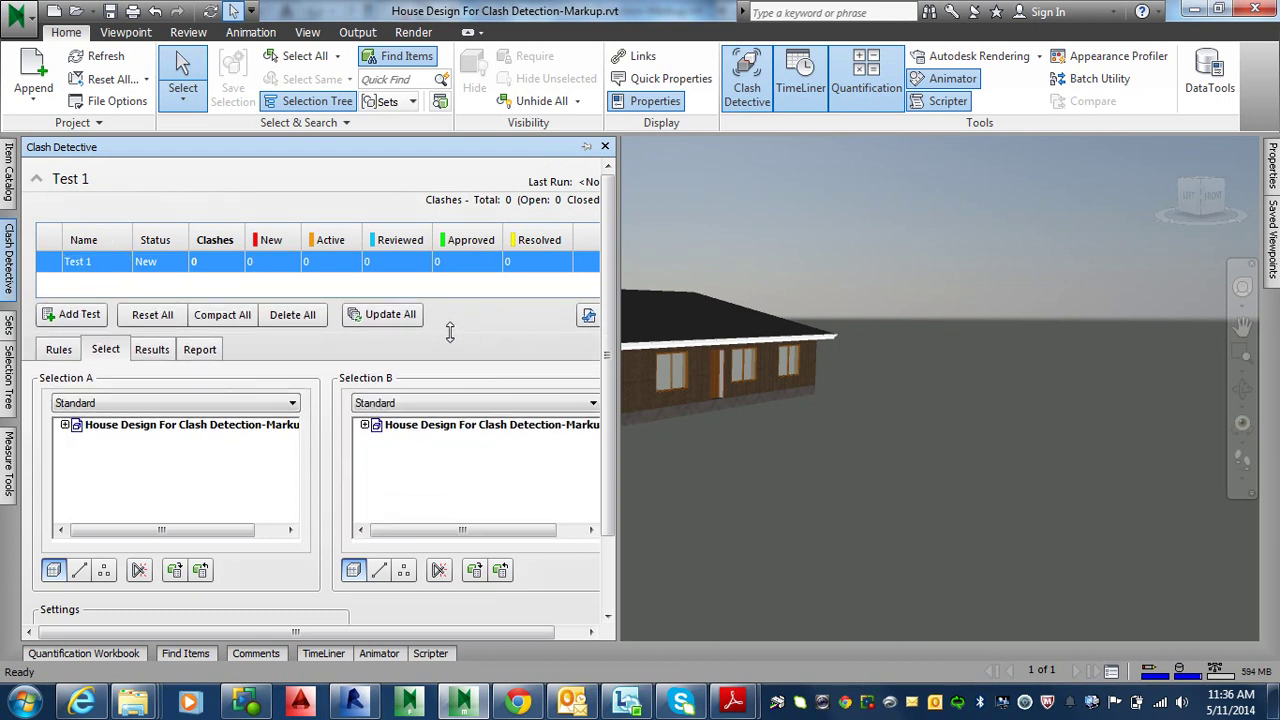
# Browse Selection A's tree of the house model, looking into the structural rebar of the <No level> branch.
pyautogui.click(65, 425)
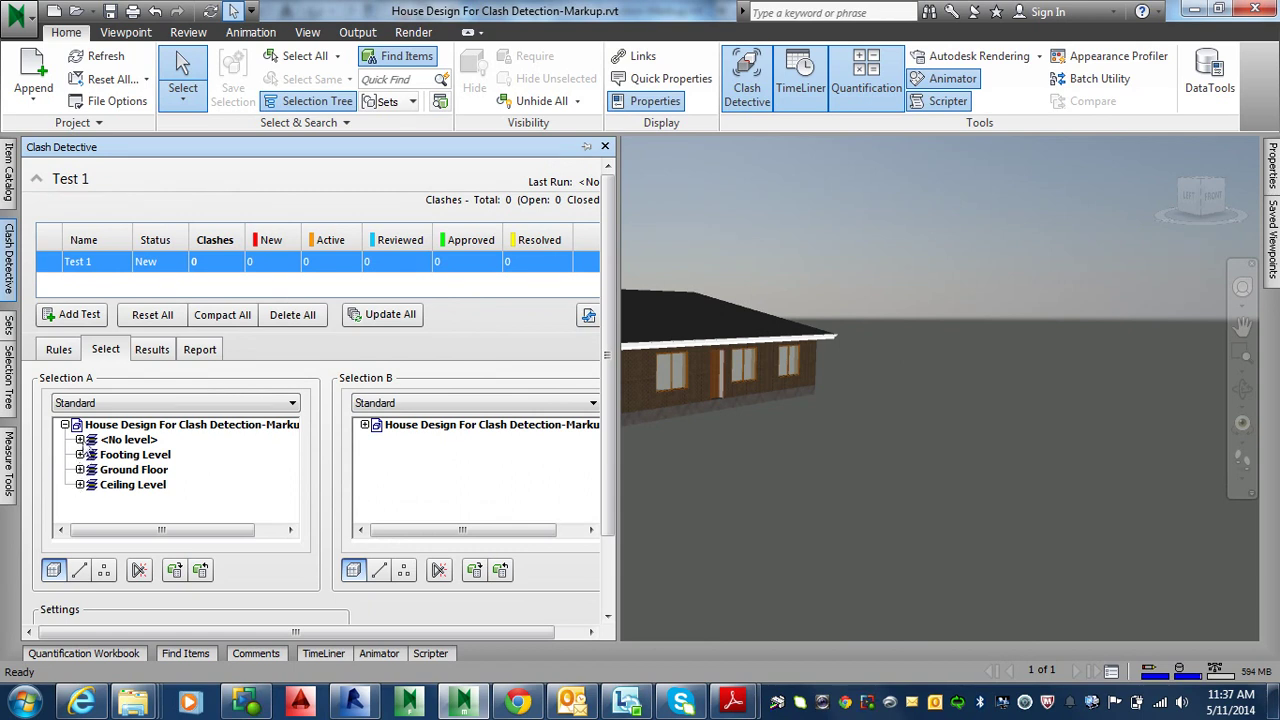
pyautogui.click(81, 441)
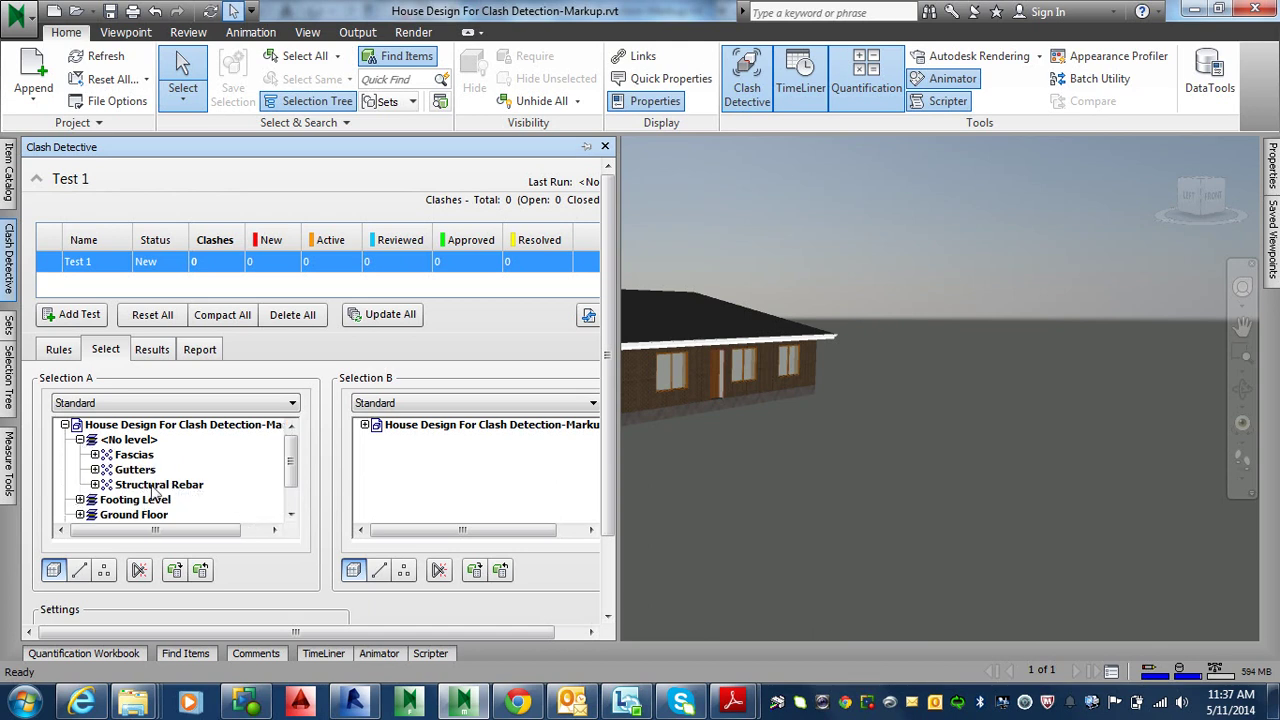
pyautogui.click(95, 485)
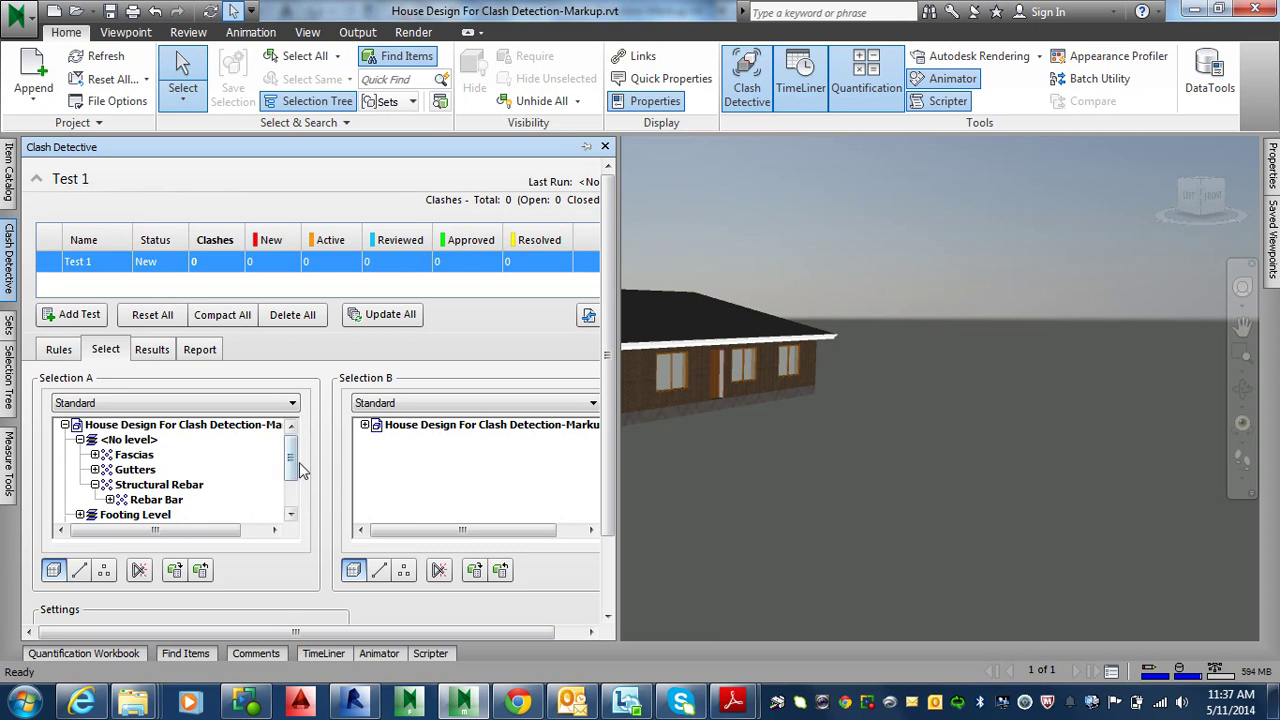
pyautogui.scroll(-1, 290, 475)
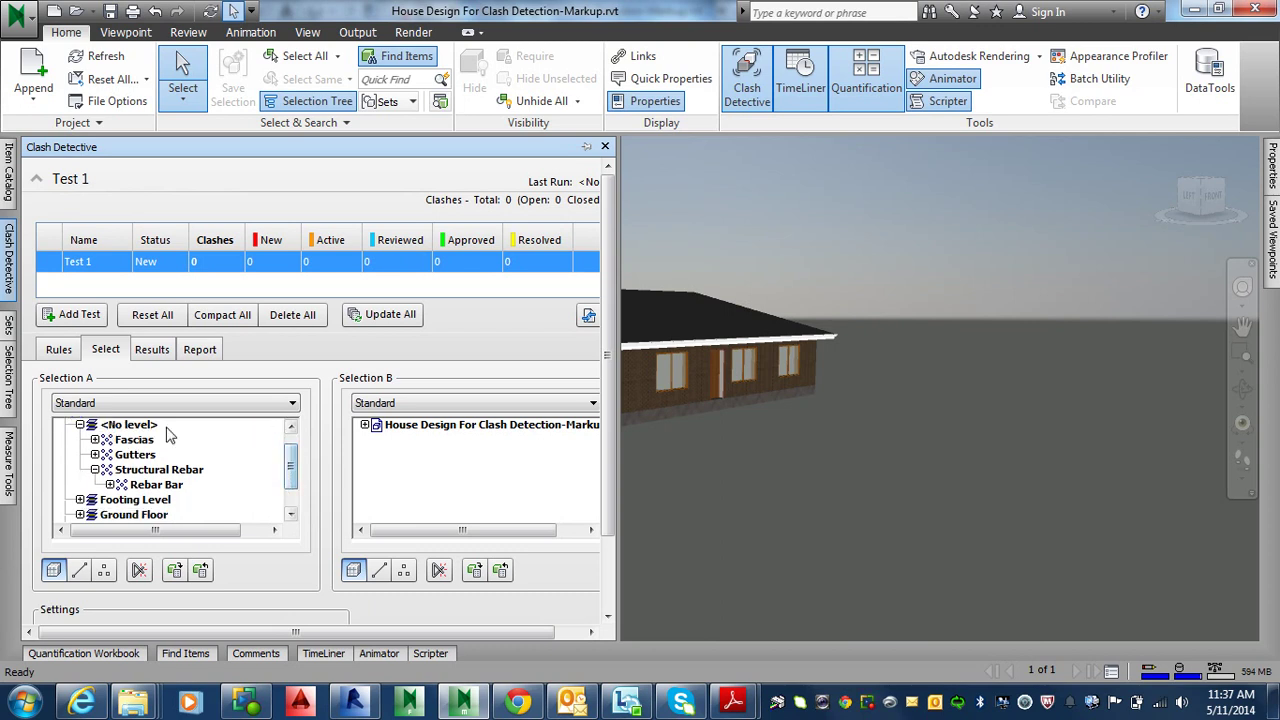
pyautogui.scroll(-1, 289, 470)
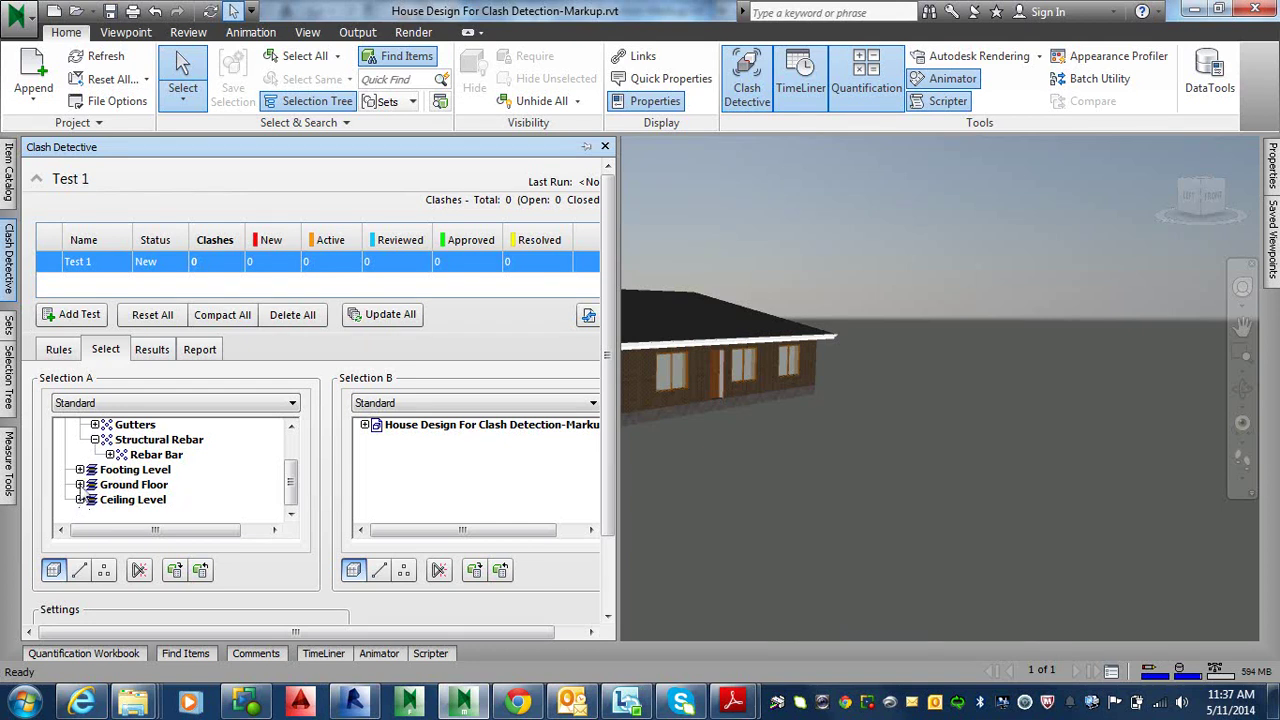
# Set Selection A to the Ground Floor's Structural Columns, after looking at the individual 90x90SHS members, and collapse the column family.
pyautogui.click(80, 484)
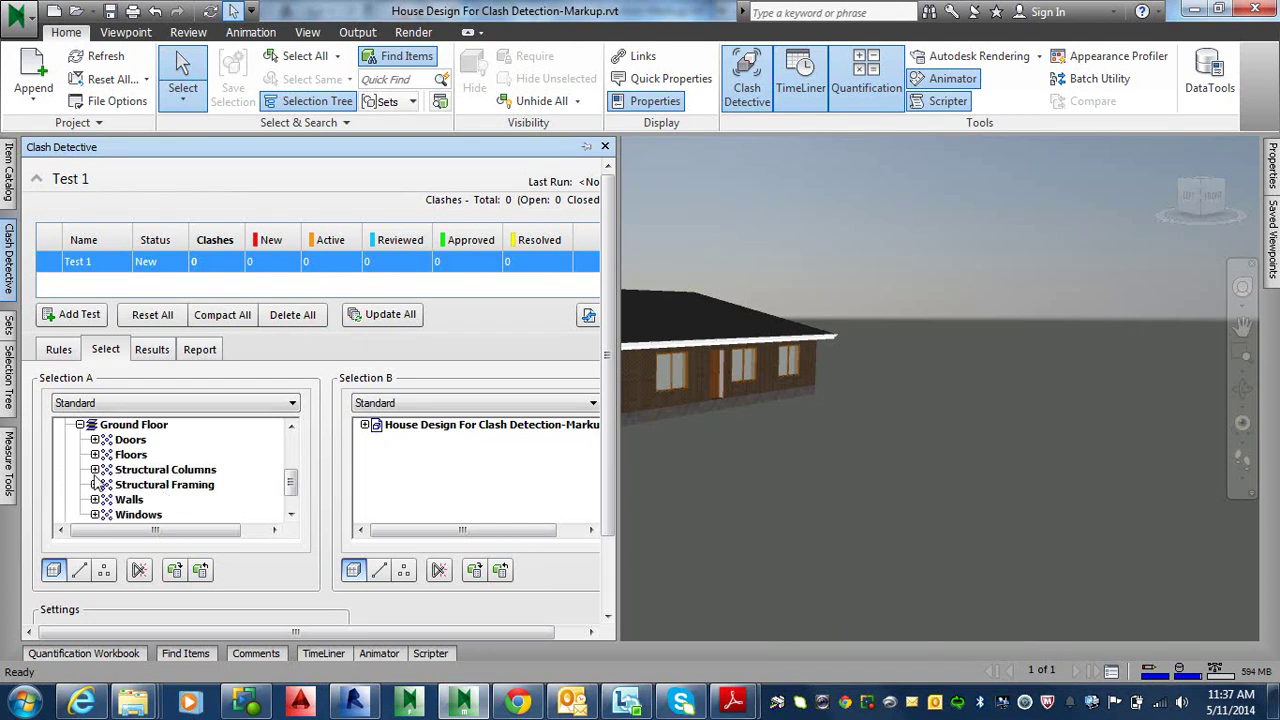
pyautogui.click(95, 470)
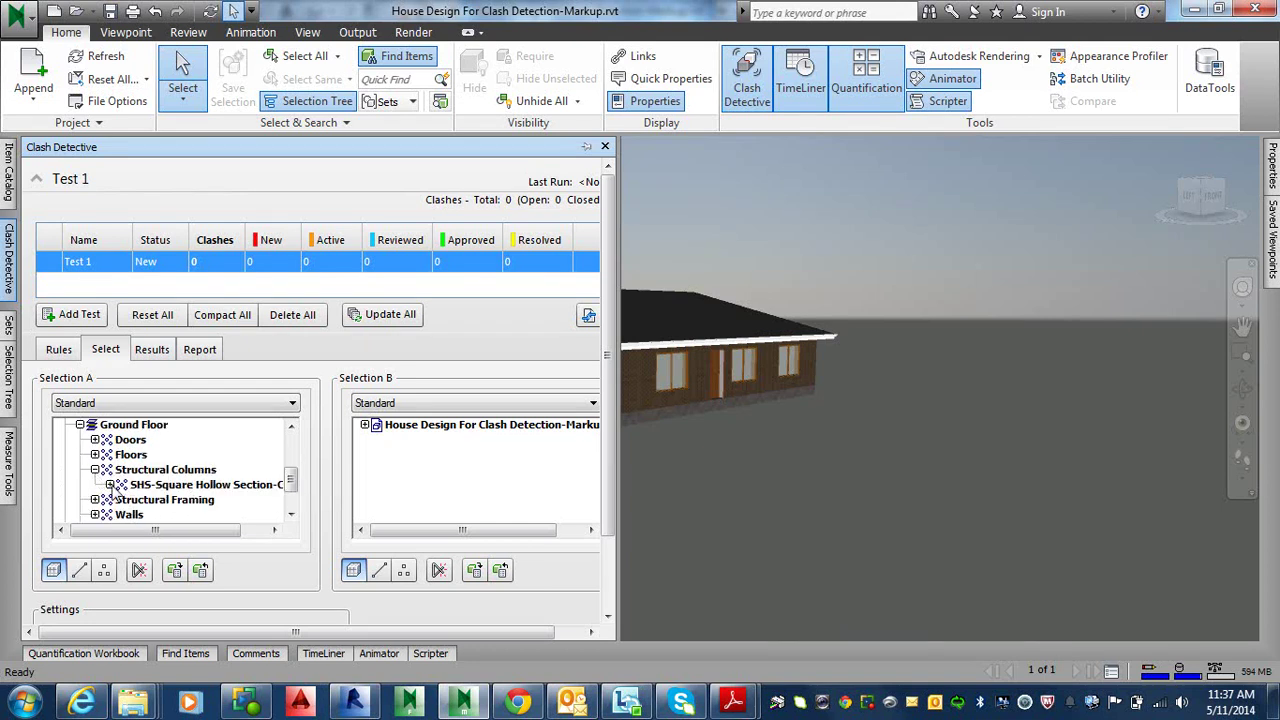
pyautogui.click(110, 484)
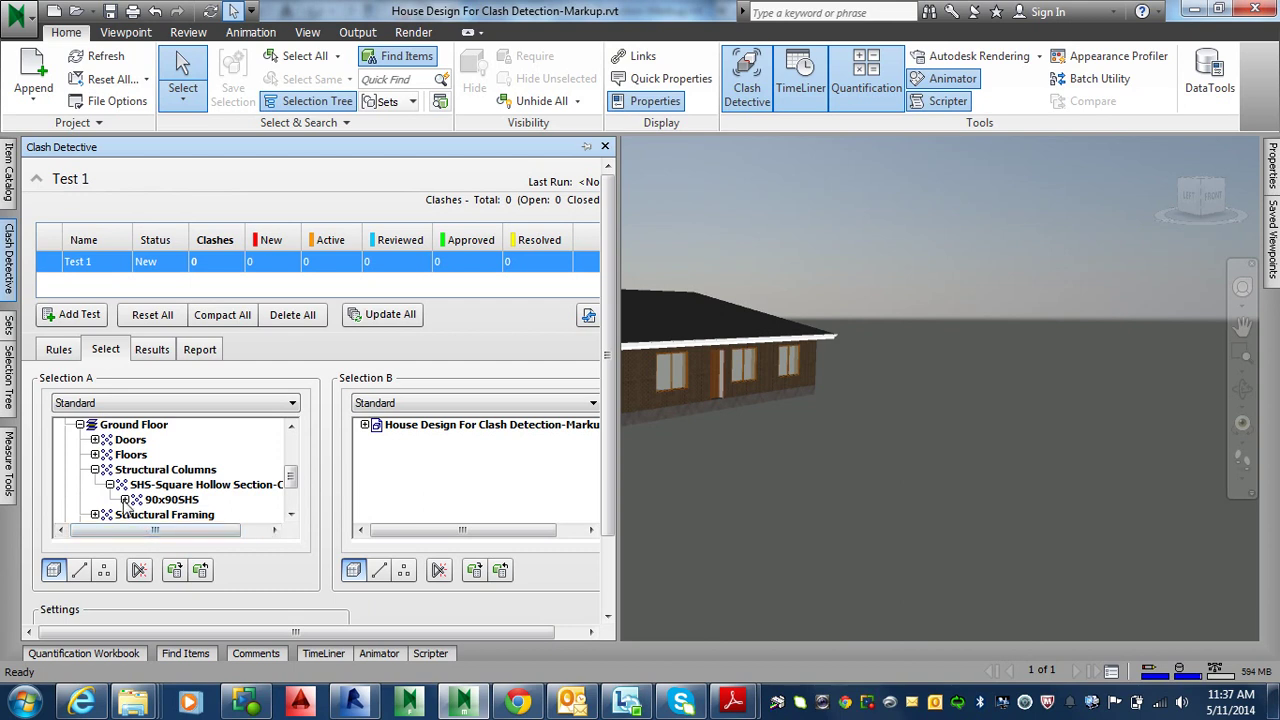
pyautogui.click(125, 499)
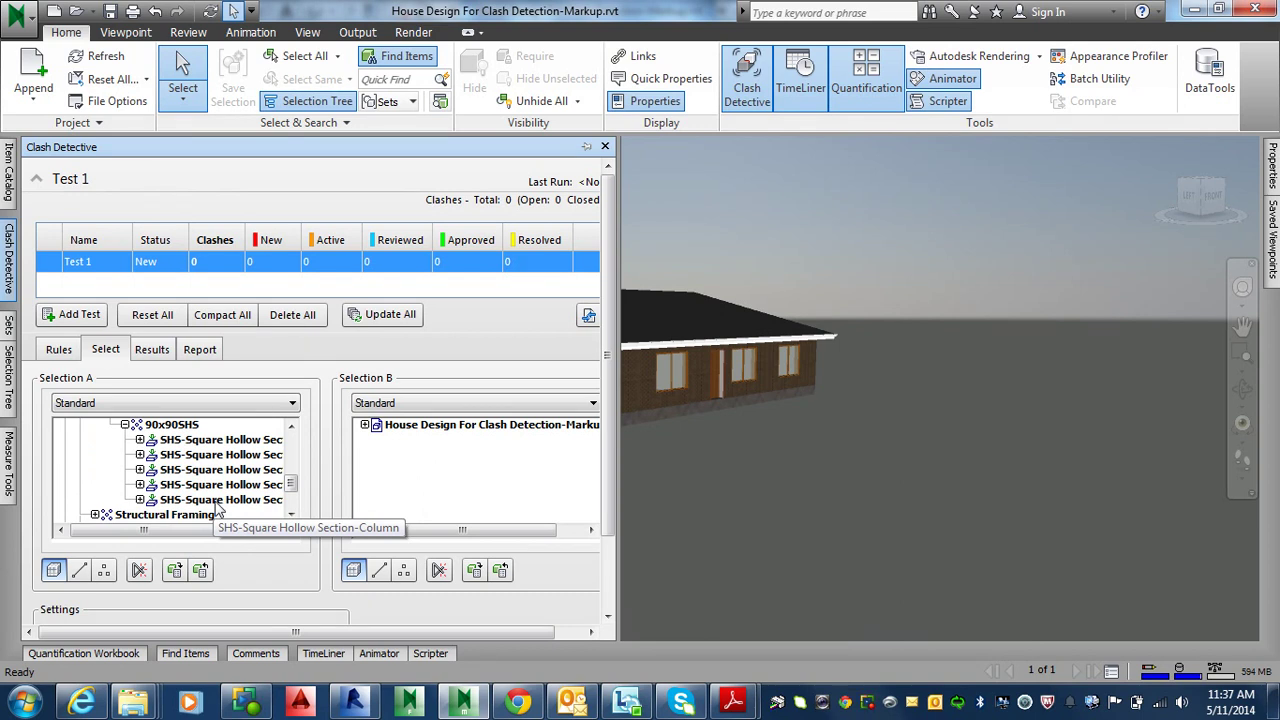
pyautogui.click(217, 502)
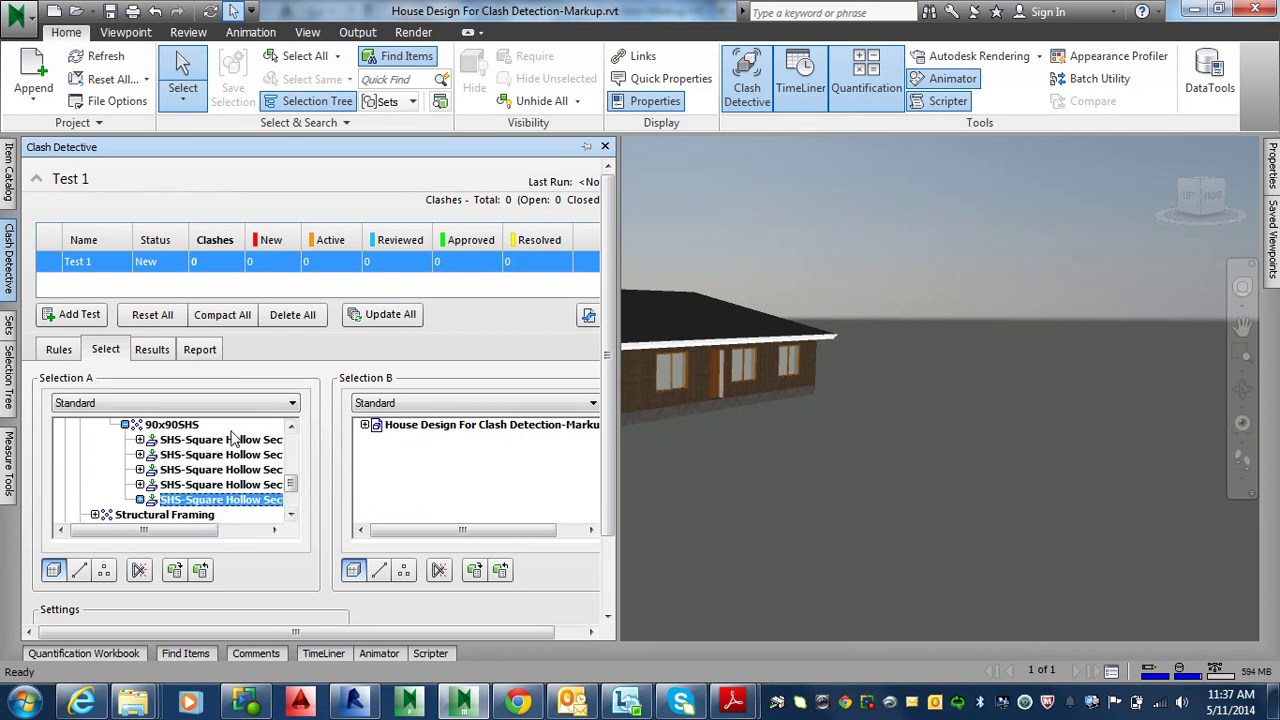
pyautogui.moveTo(293, 490); pyautogui.dragTo(293, 480)
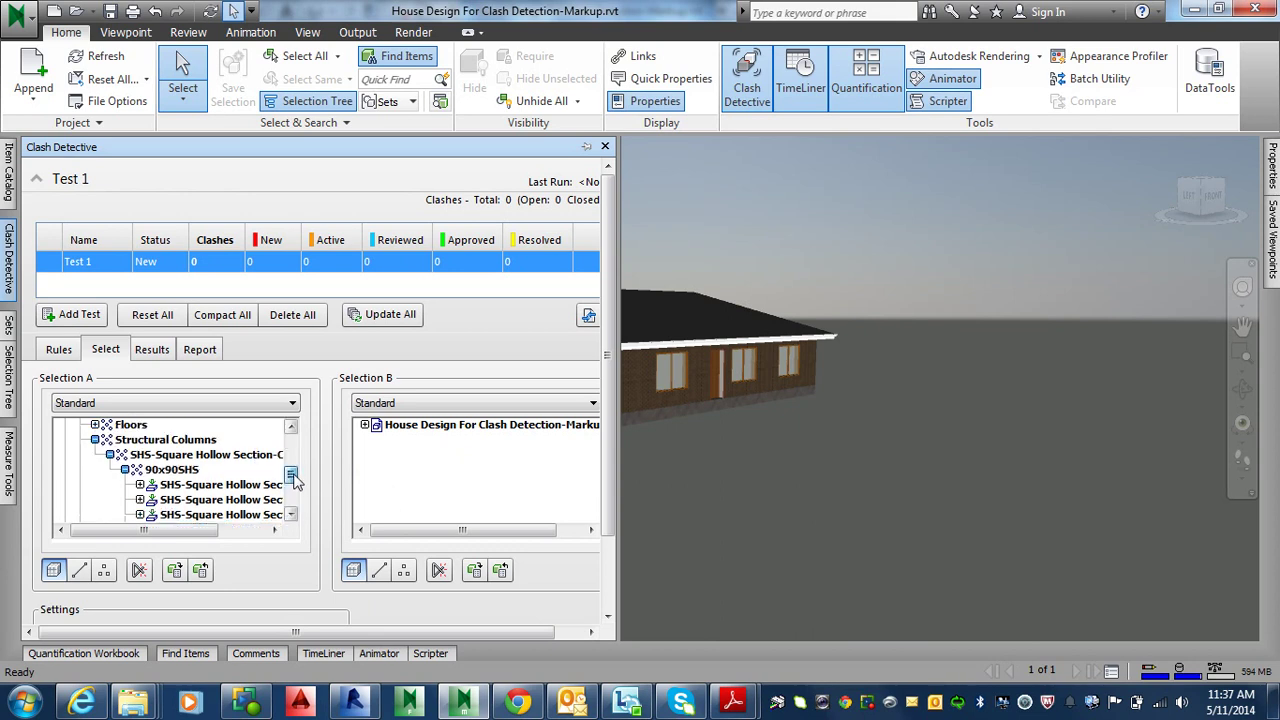
pyautogui.click(170, 440)
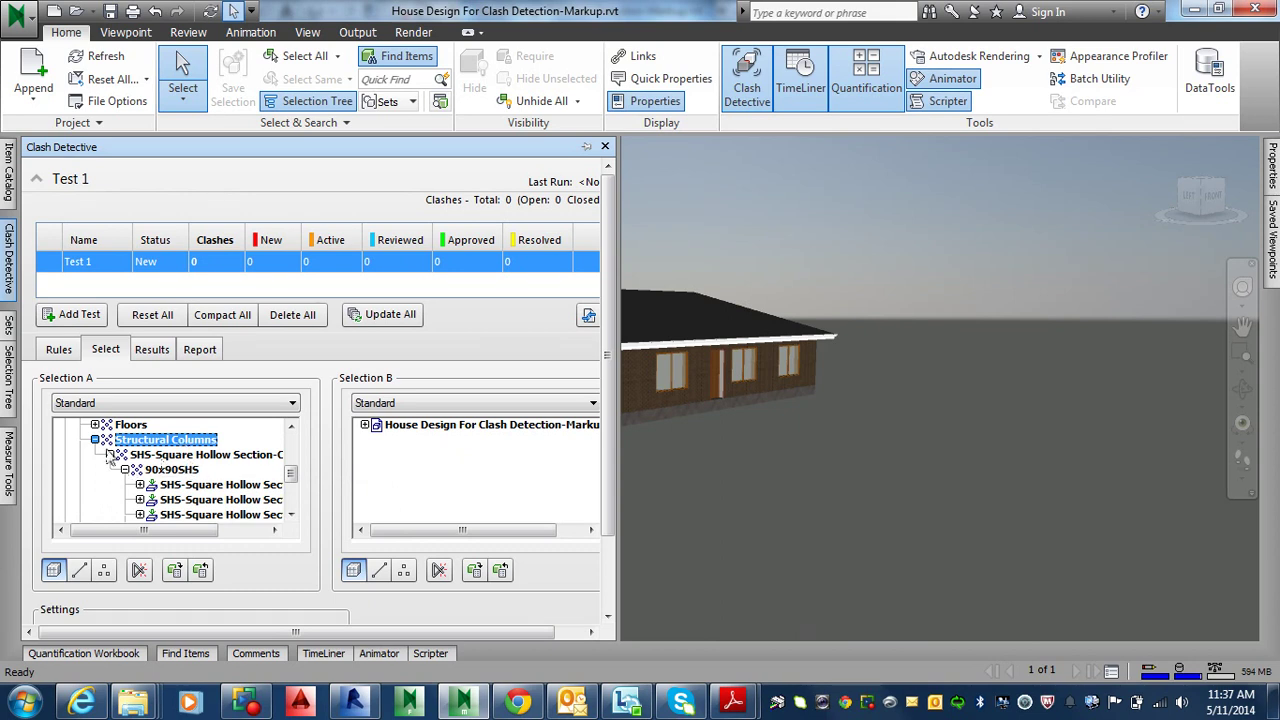
pyautogui.click(110, 454)
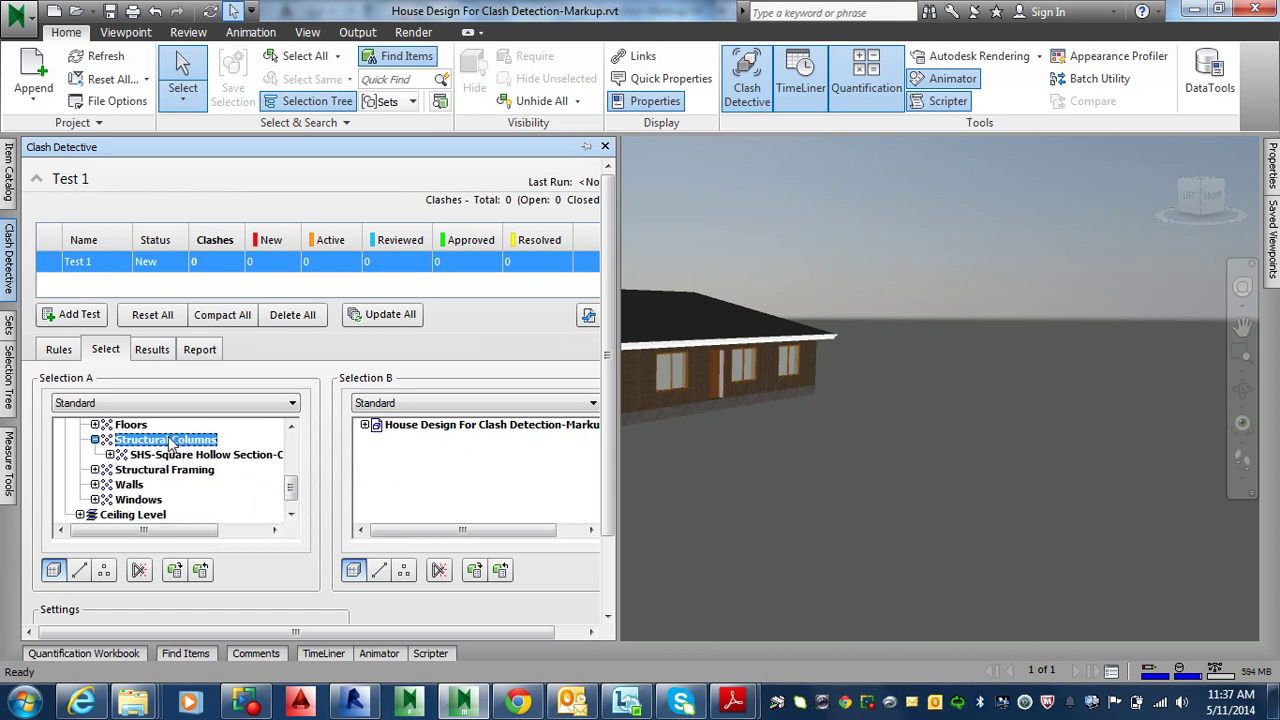
# Set Selection B to the Ground Floor's Walls, after looking at the Basic Wall types inside that category.
pyautogui.click(365, 425)
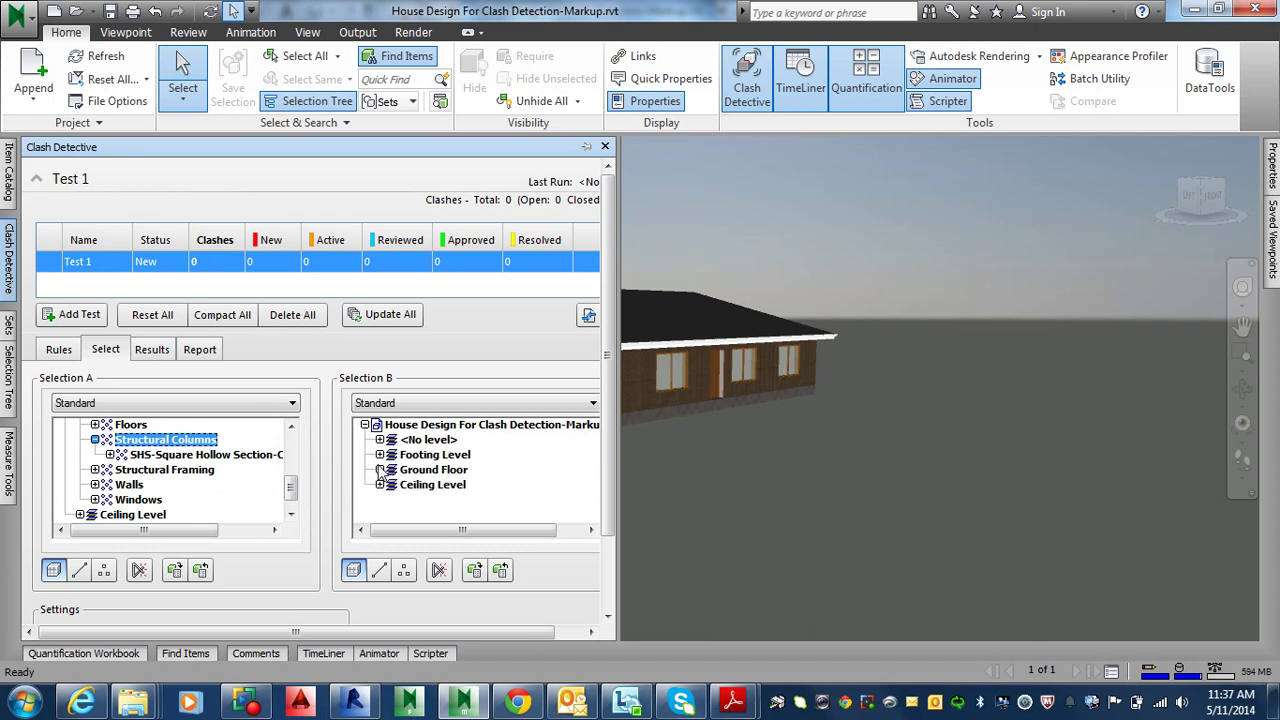
pyautogui.click(380, 469)
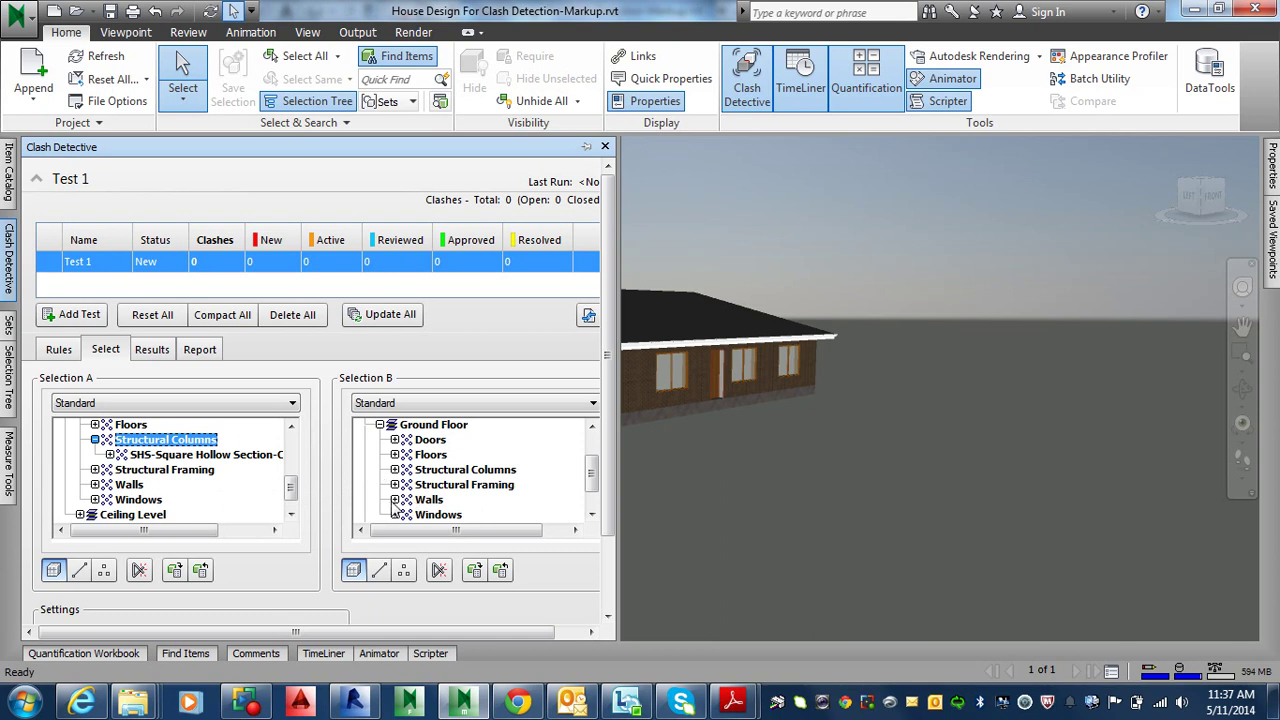
pyautogui.click(426, 500)
pyautogui.click(395, 499)
pyautogui.click(422, 499)
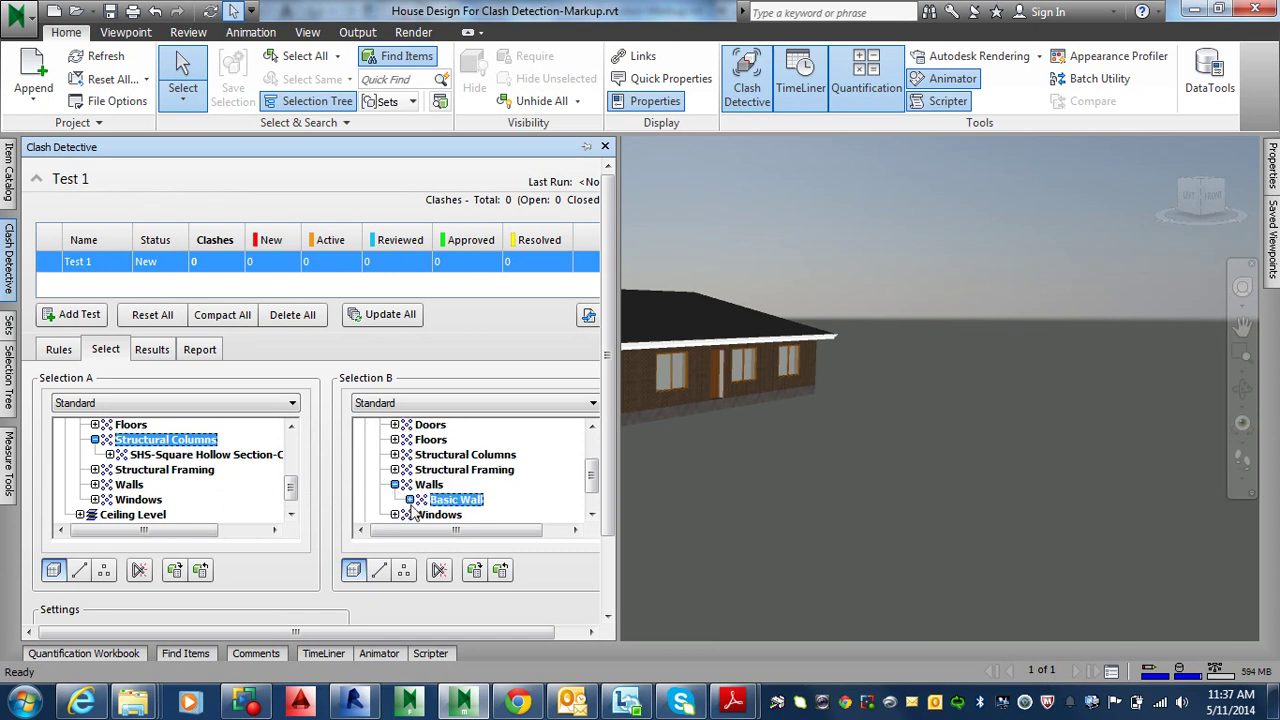
pyautogui.click(409, 499)
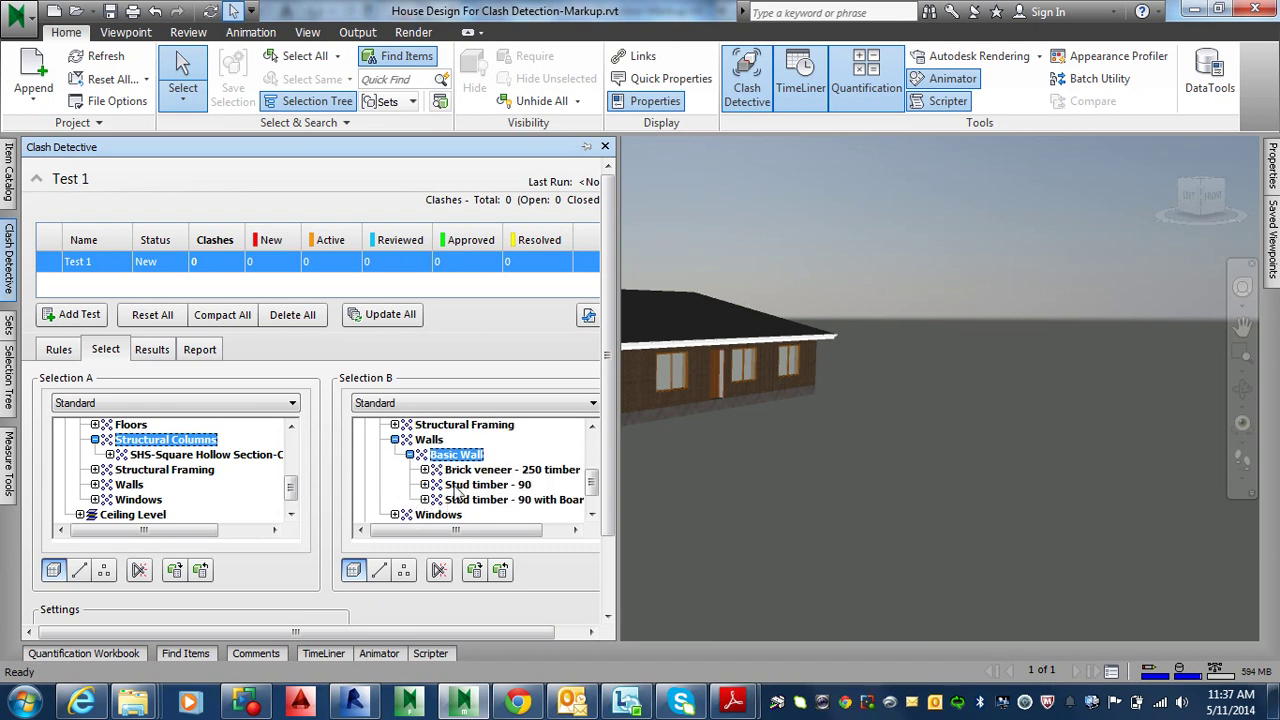
pyautogui.click(429, 440)
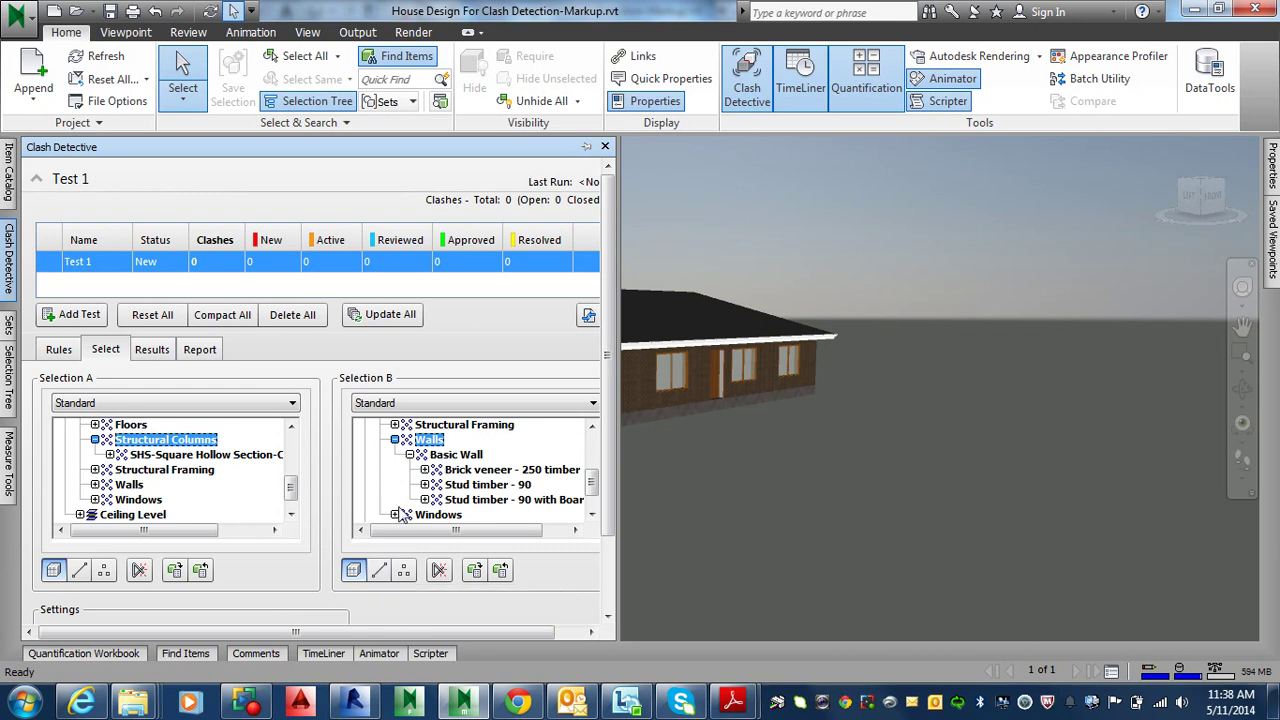
# Try to run the columns-against-walls clash test and widen the Status, Found and Approved By columns of its results.
pyautogui.moveTo(603, 474); pyautogui.dragTo(604, 562)
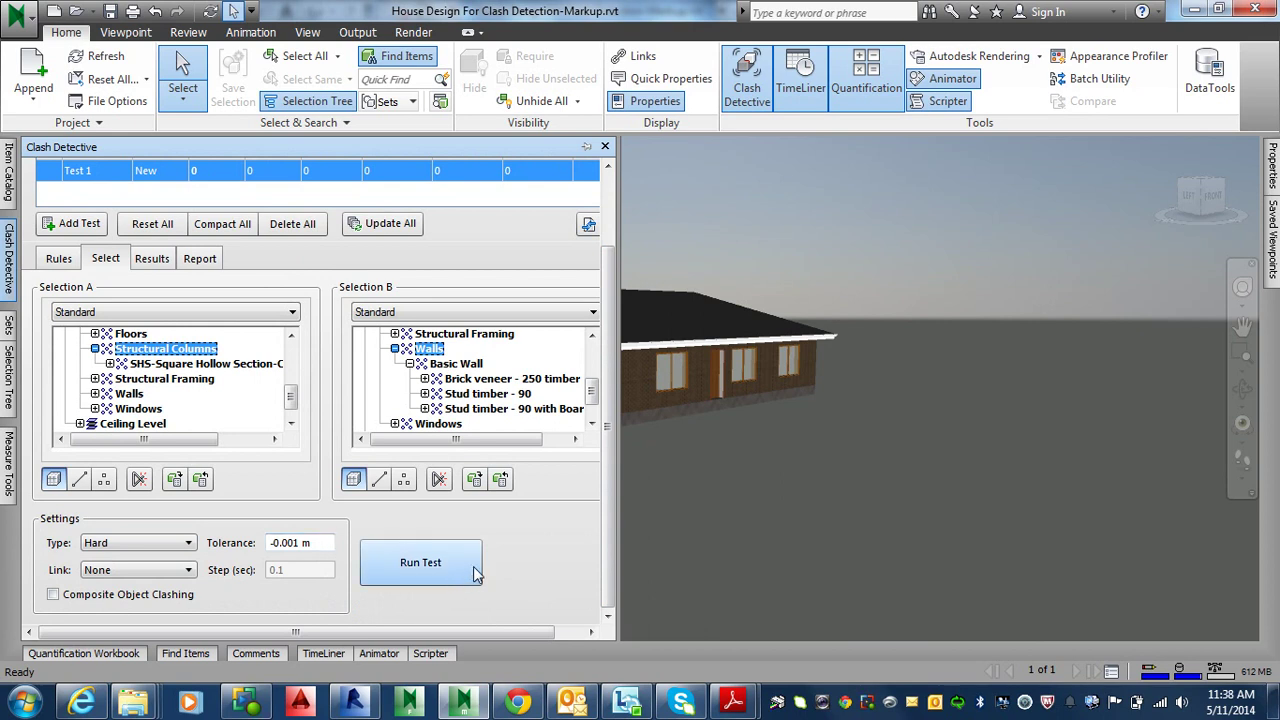
pyautogui.click(424, 564)
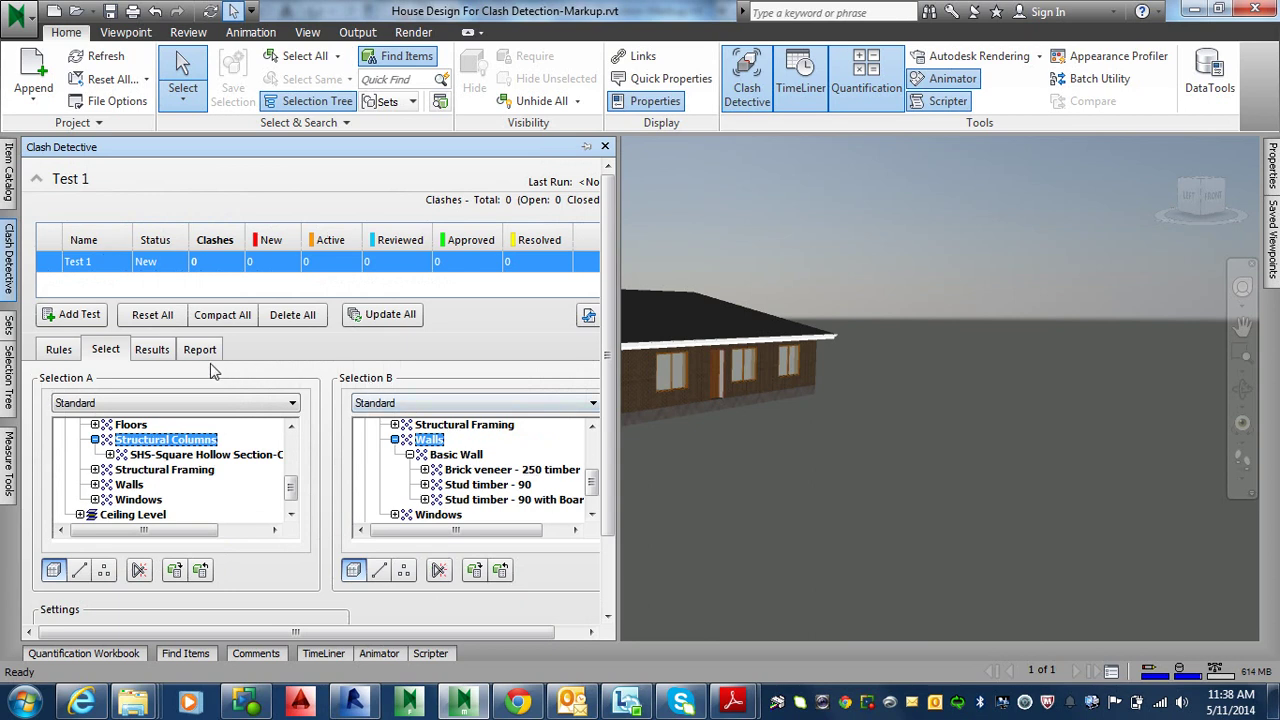
pyautogui.click(166, 354)
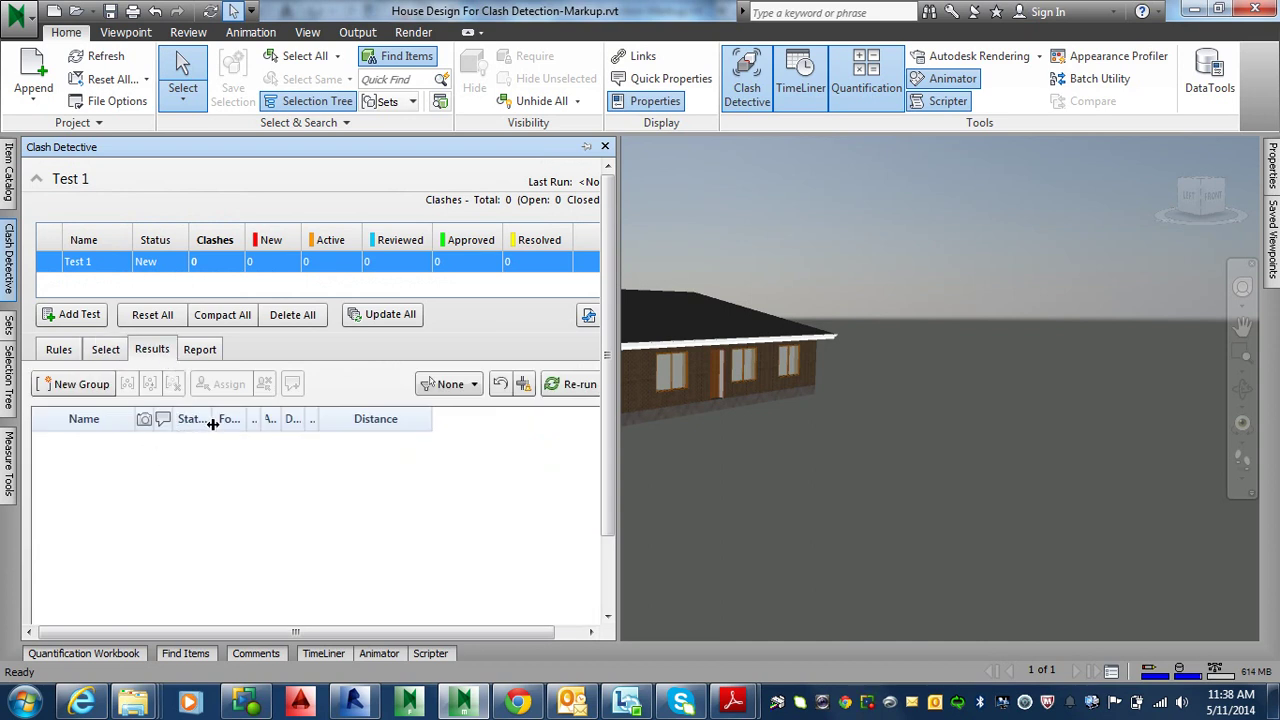
pyautogui.moveTo(212, 418); pyautogui.dragTo(329, 418)
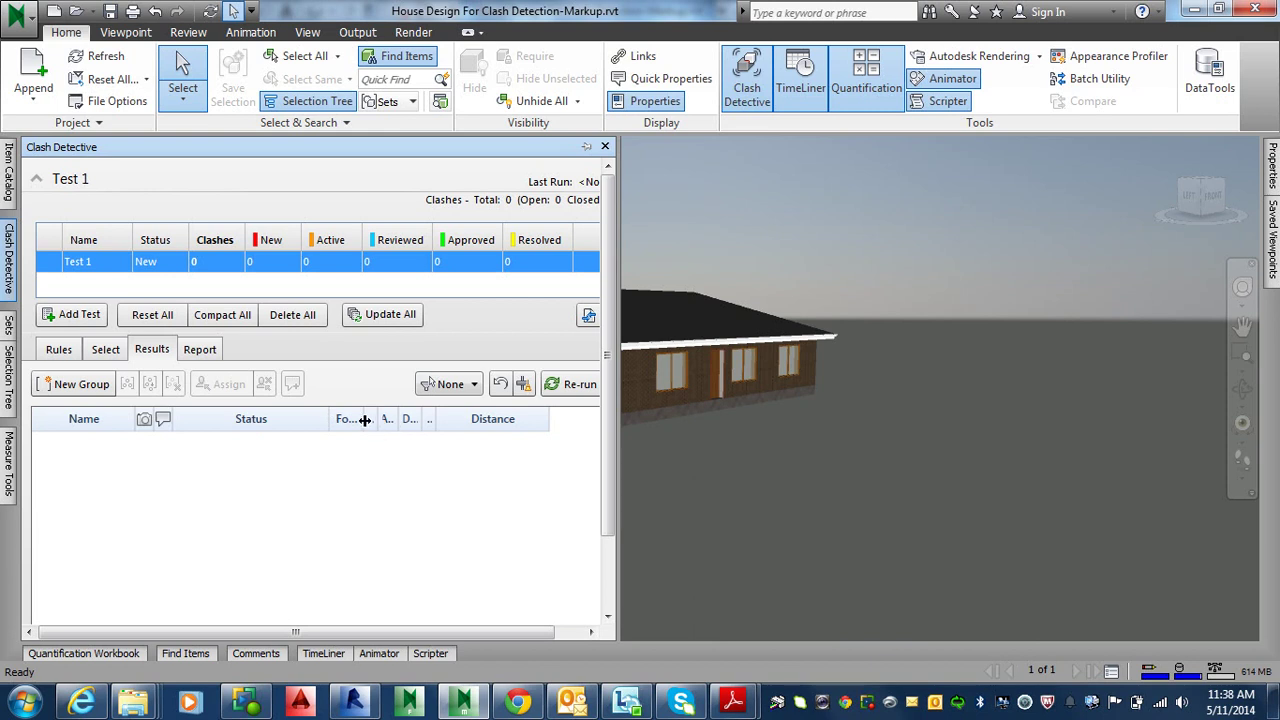
pyautogui.moveTo(365, 419); pyautogui.dragTo(560, 419)
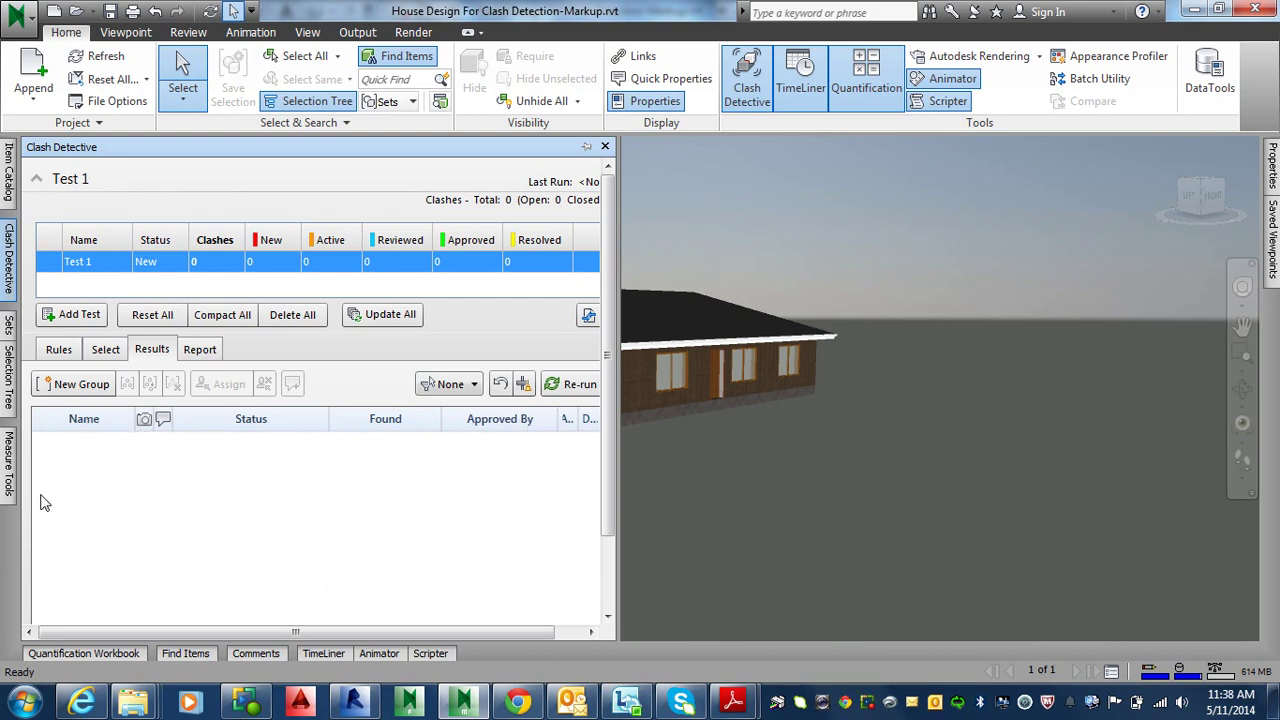
# Include line and point geometry in both Selection A and Selection B, and run the clash test again.
pyautogui.click(104, 350)
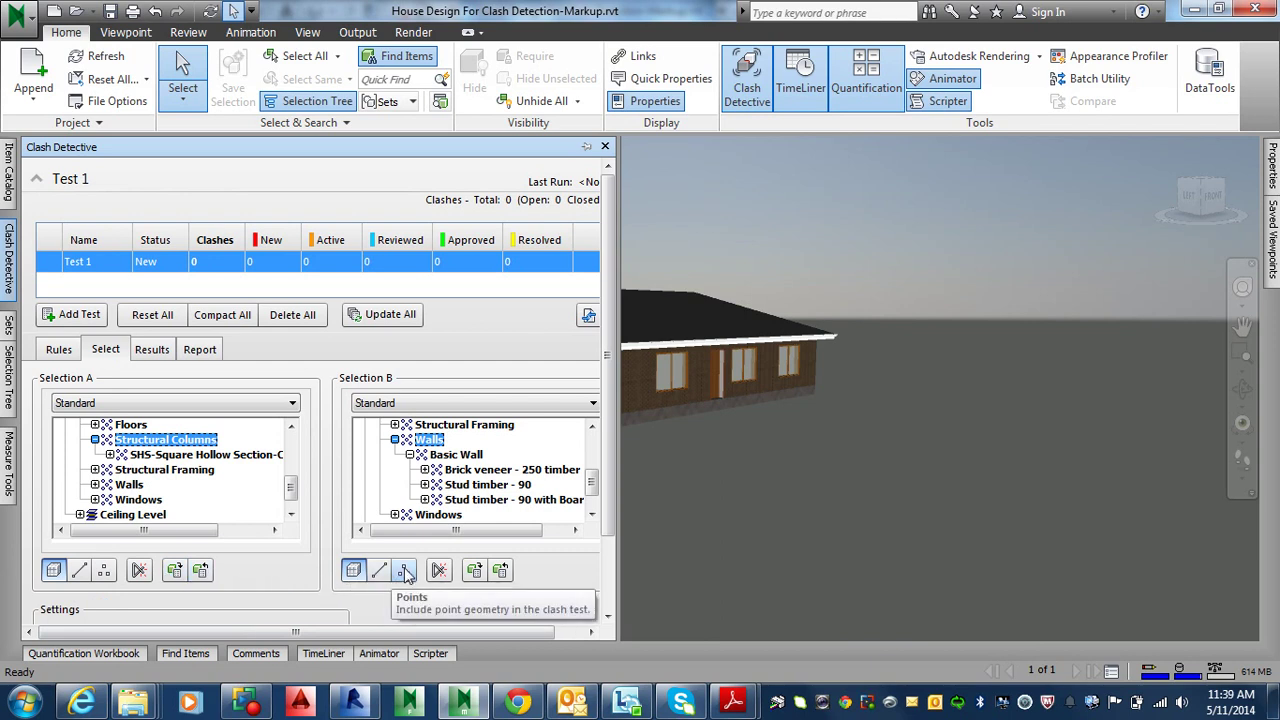
pyautogui.click(79, 572)
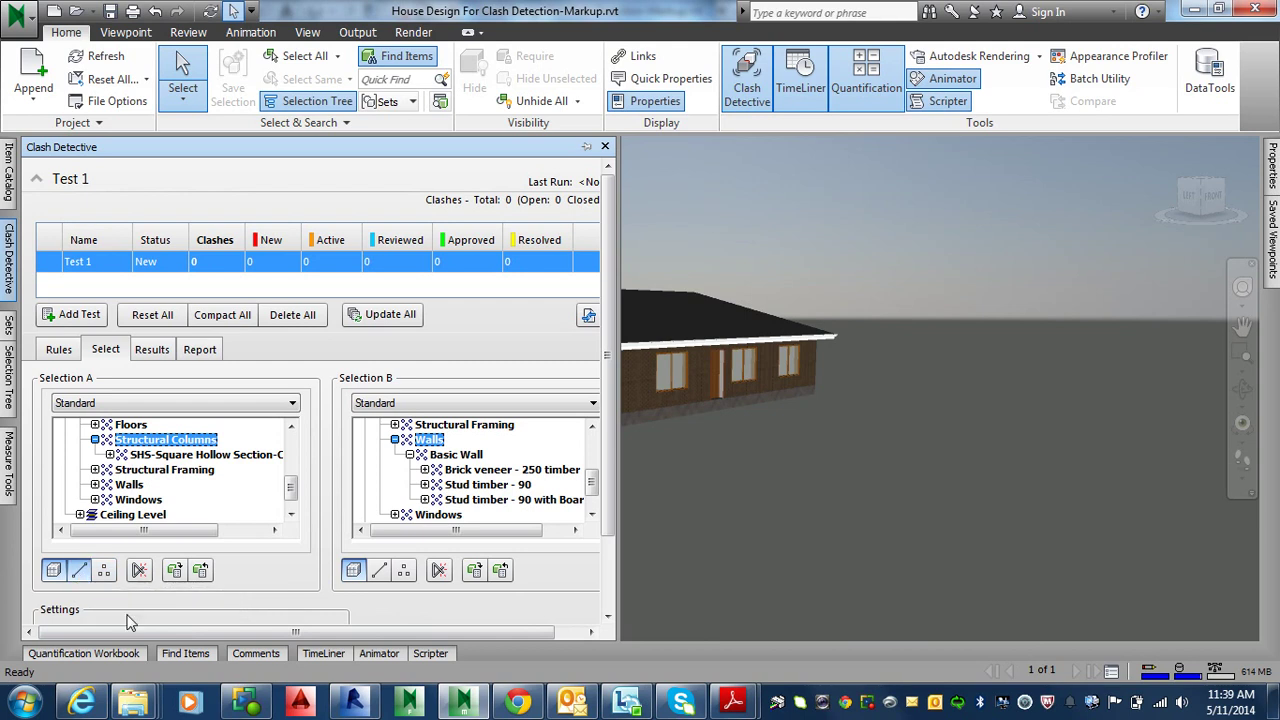
pyautogui.click(104, 571)
pyautogui.click(379, 570)
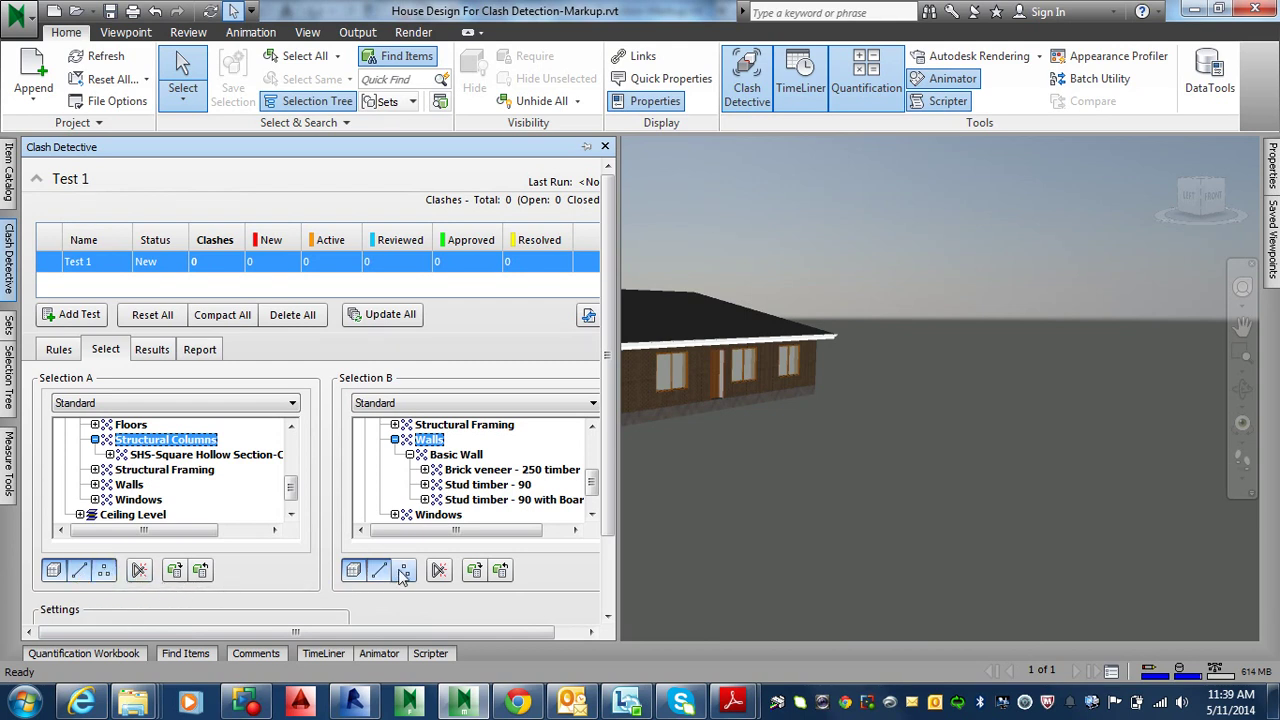
pyautogui.click(404, 571)
pyautogui.scroll(-2, 459, 588)
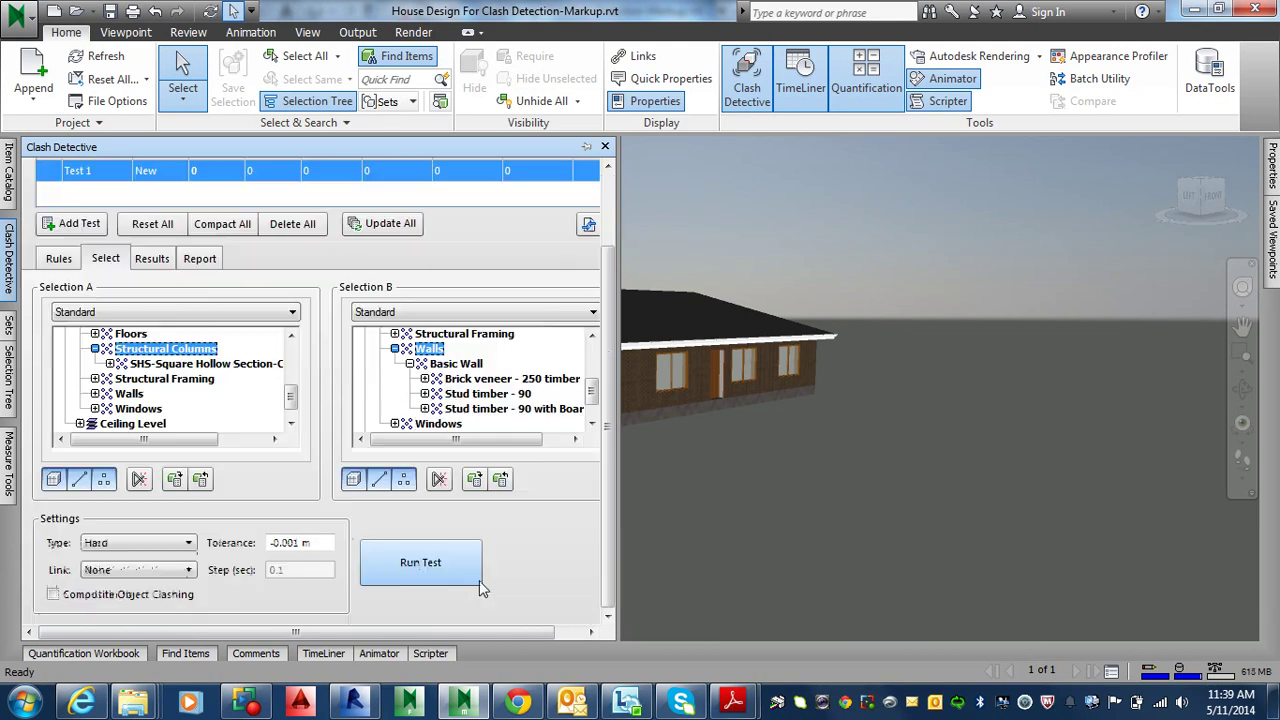
pyautogui.click(421, 570)
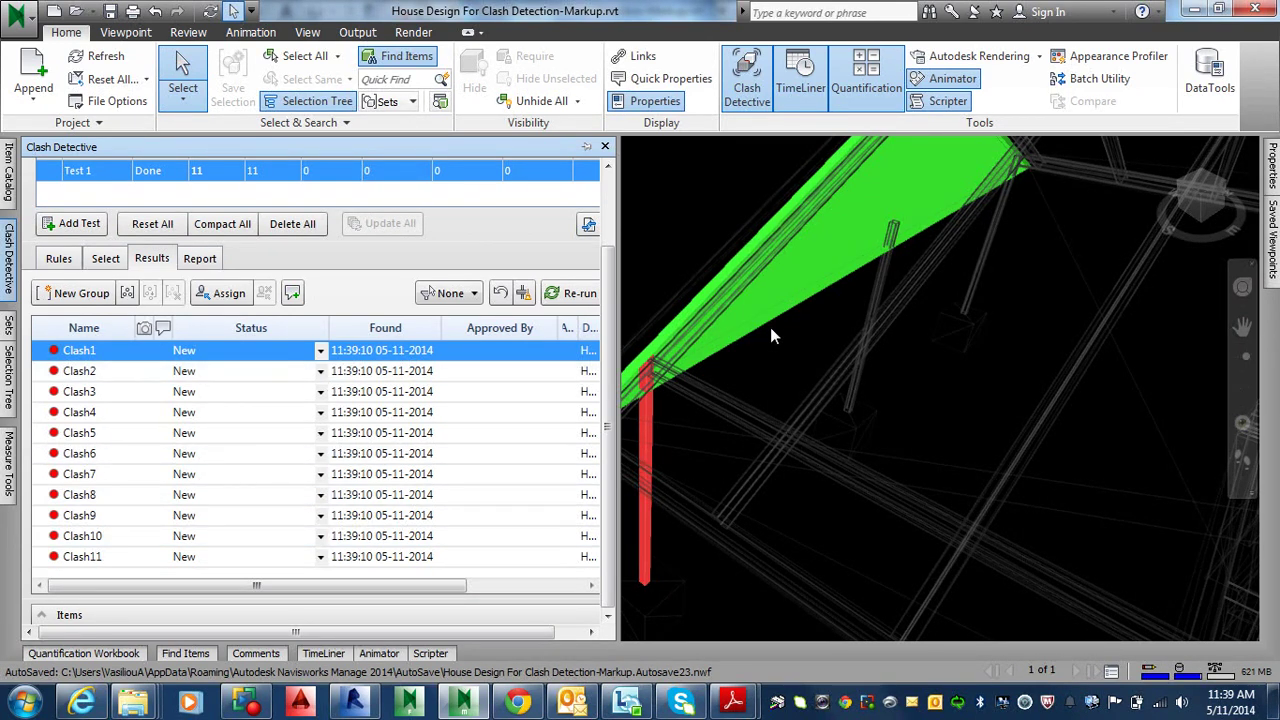
# Examine Clash2 from several angles with Clash Detective narrowed to enlarge the model view, and show Clash3.
pyautogui.click(82, 374)
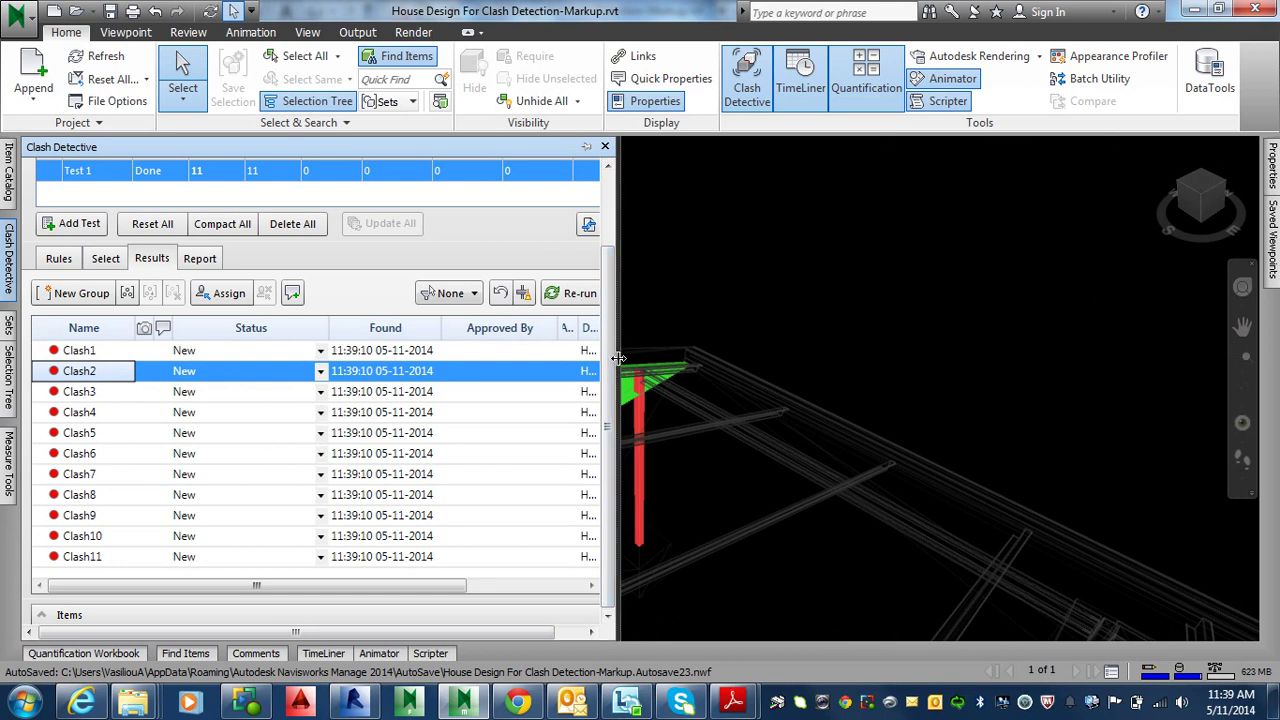
pyautogui.moveTo(404, 350); pyautogui.dragTo(404, 350)
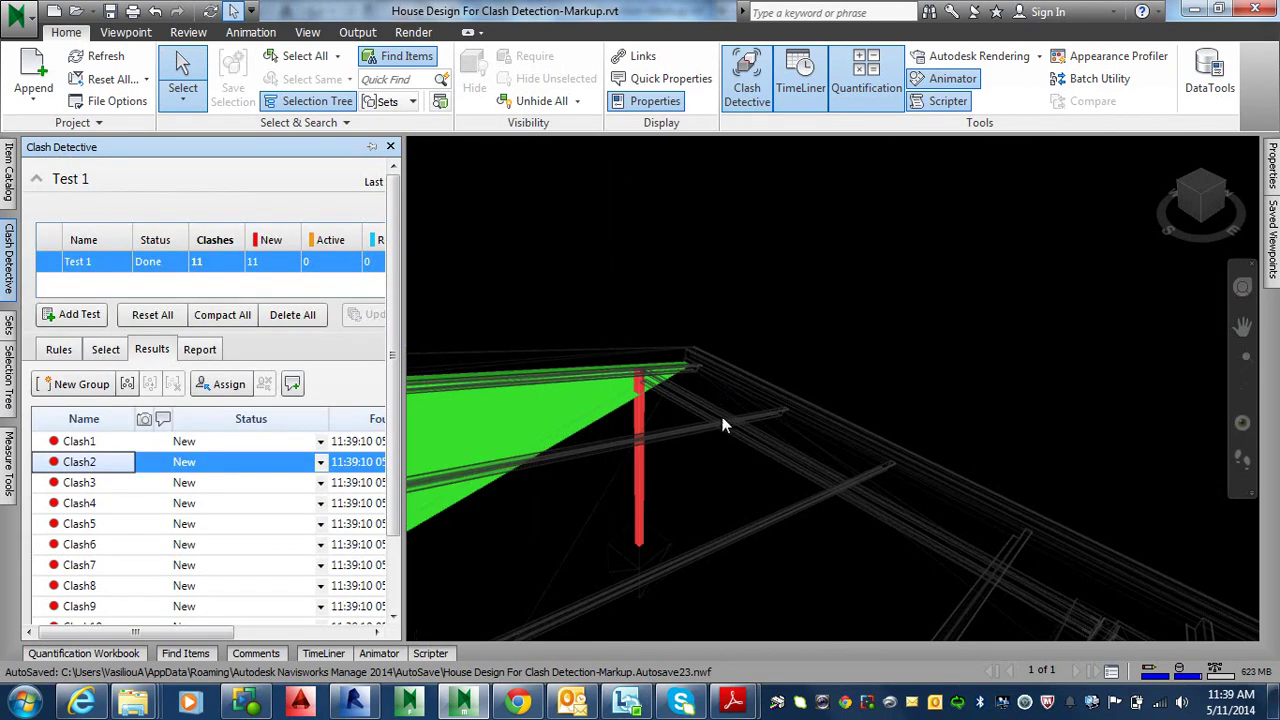
pyautogui.moveTo(757, 443); pyautogui.dragTo(991, 311, button='middle')
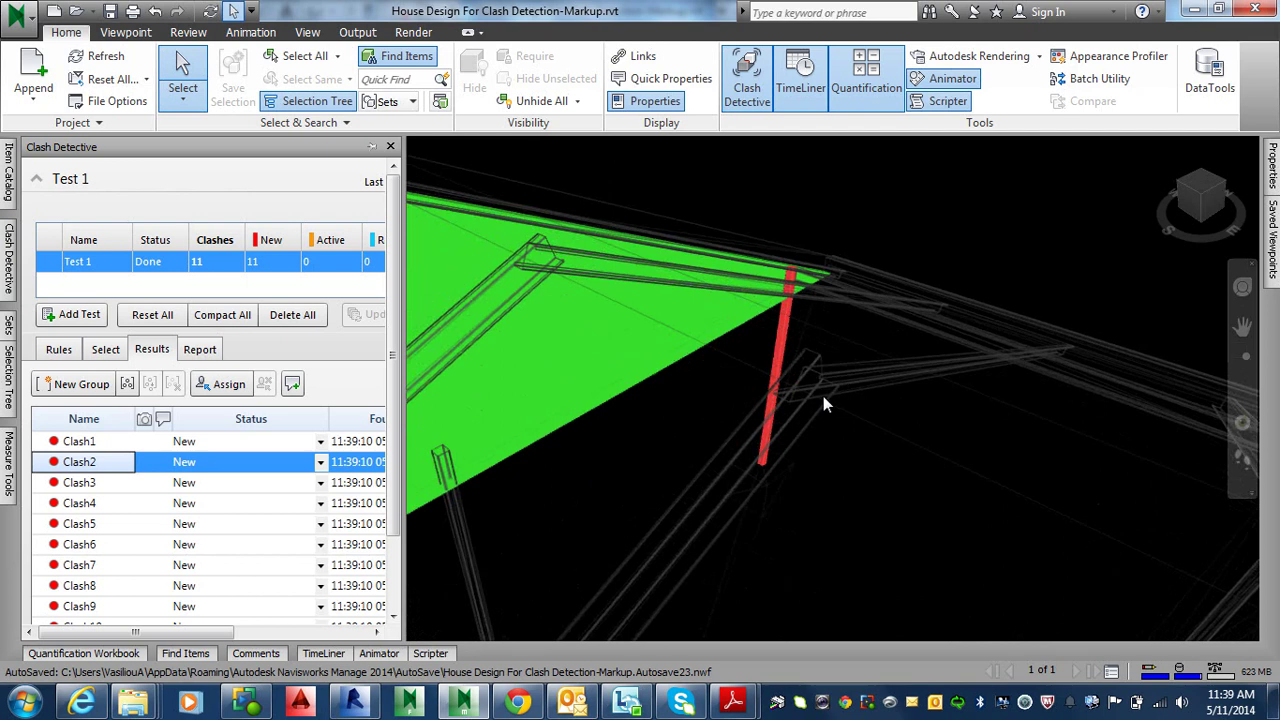
pyautogui.scroll(-3, 823, 396)
pyautogui.scroll(-5, 830, 384)
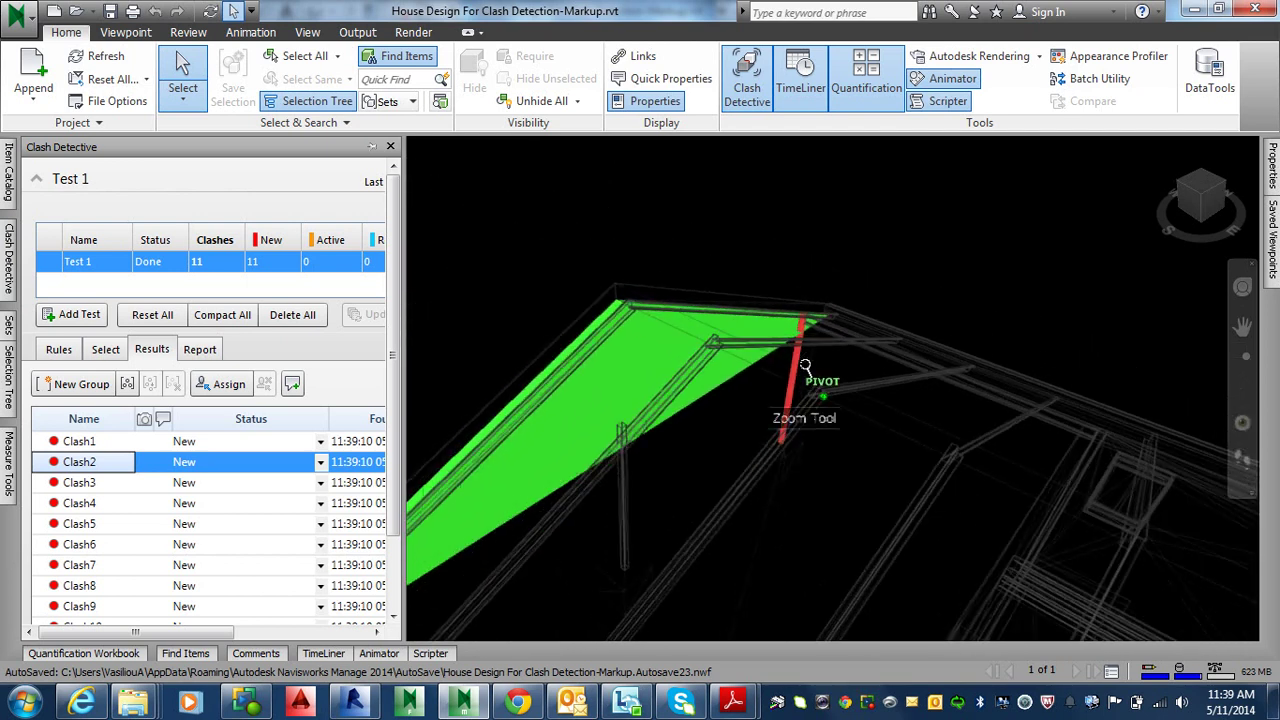
pyautogui.moveTo(830, 384); pyautogui.dragTo(914, 209, button='middle')
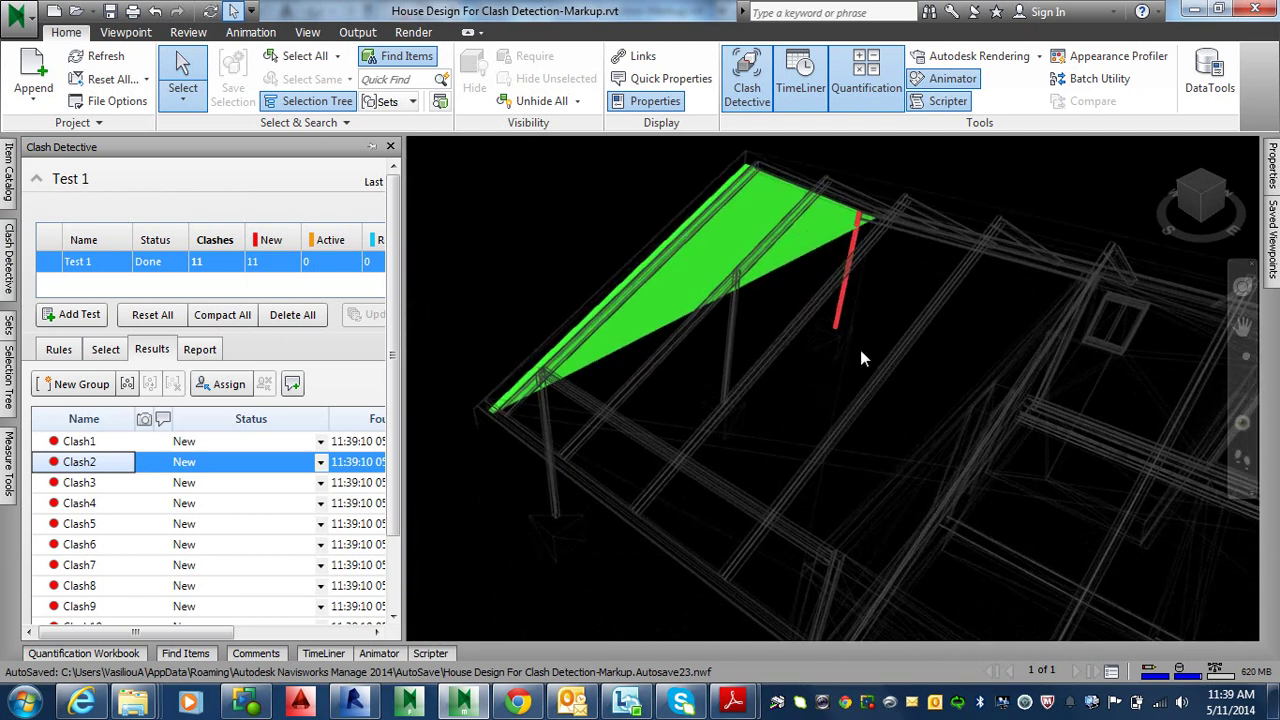
pyautogui.moveTo(850, 387); pyautogui.dragTo(859, 349, button='middle')
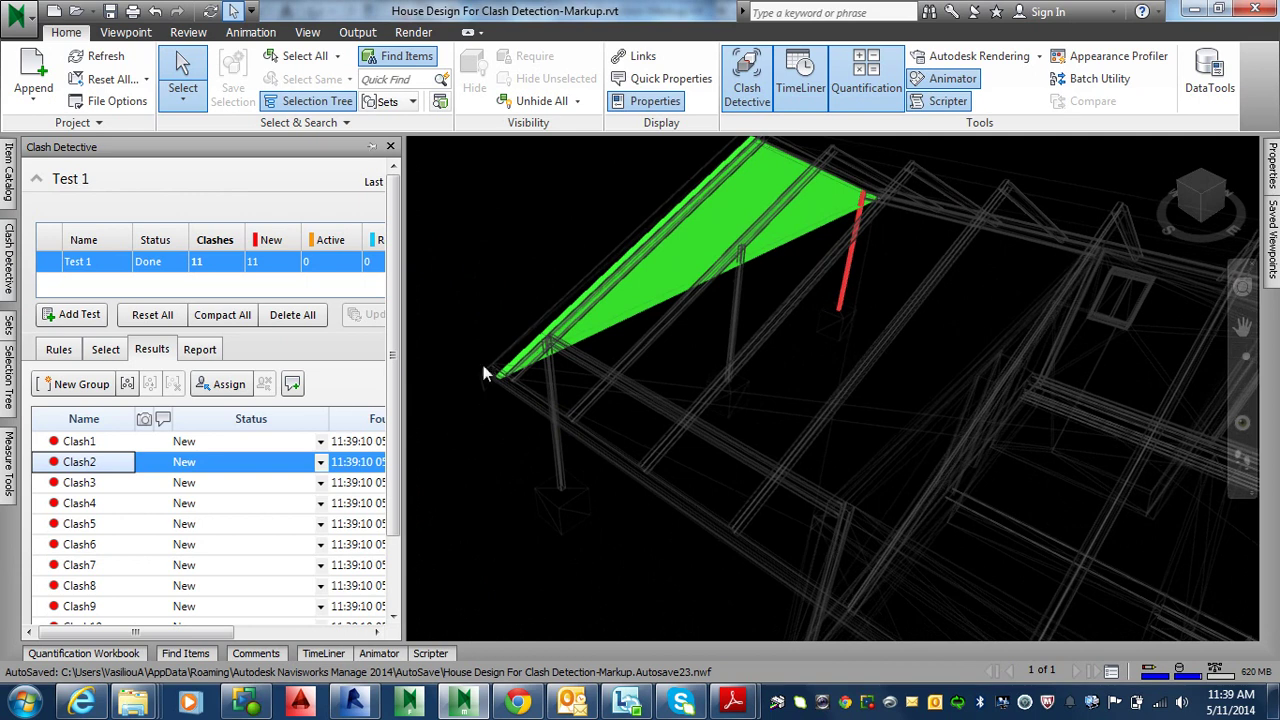
pyautogui.click(80, 483)
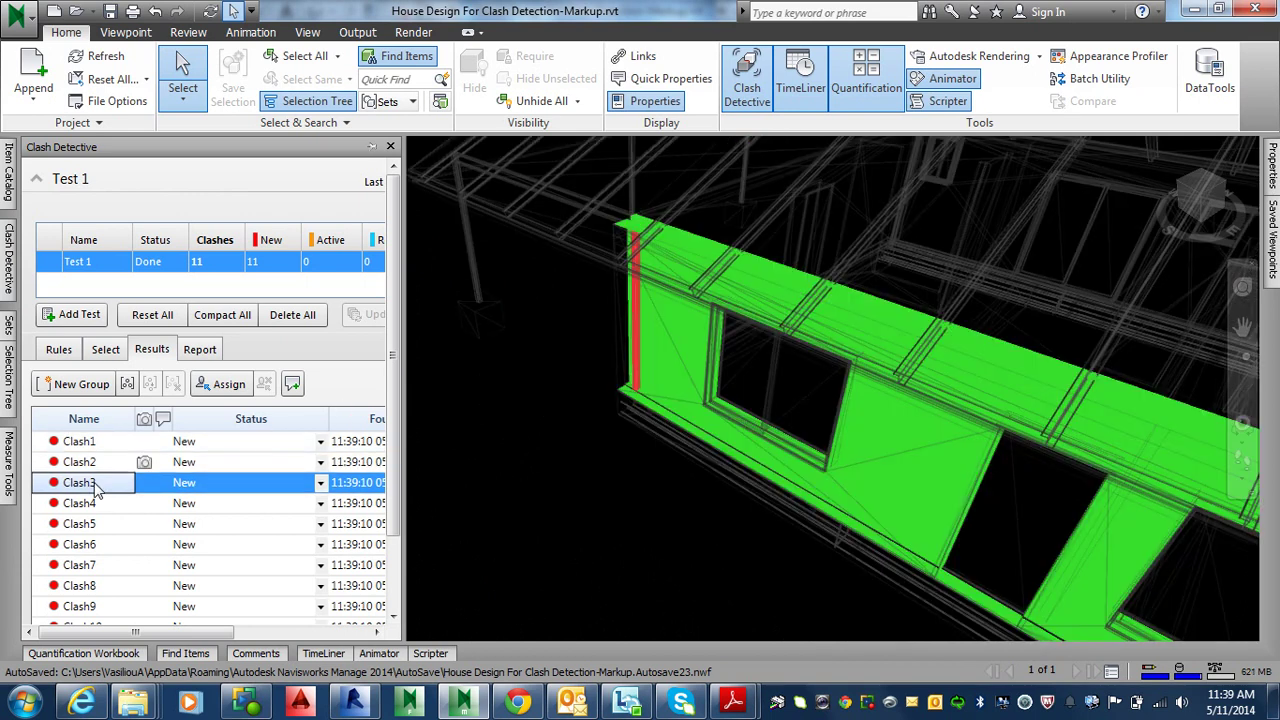
# Show Clash4 through Clash8 one after another in the model, and shift the view of Clash8 to examine its column and wall.
pyautogui.click(87, 508)
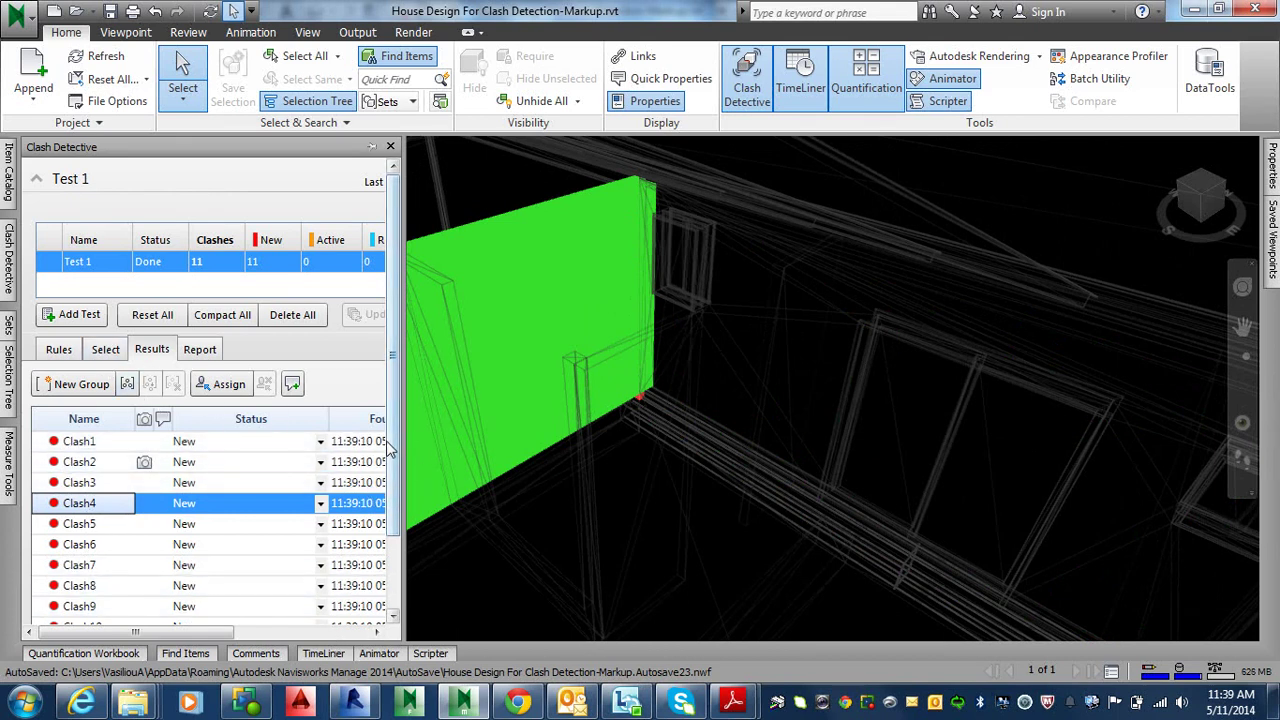
pyautogui.scroll(-2, 392, 450)
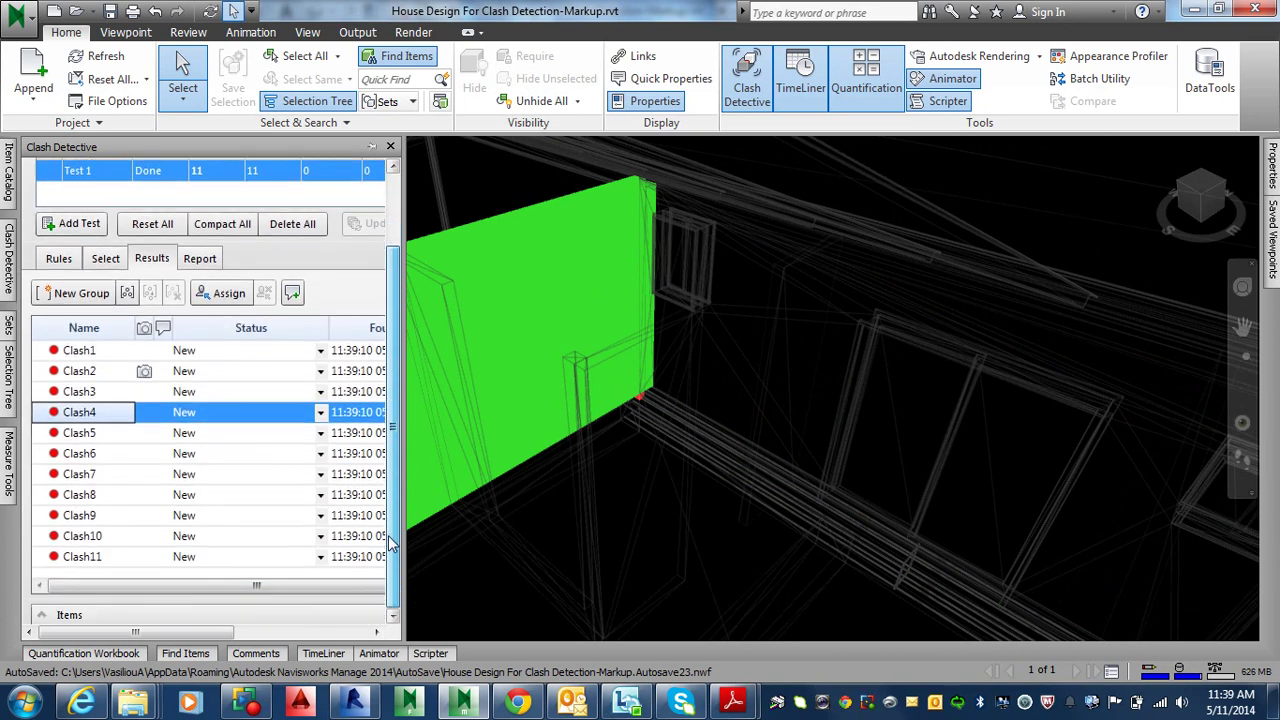
pyautogui.click(96, 436)
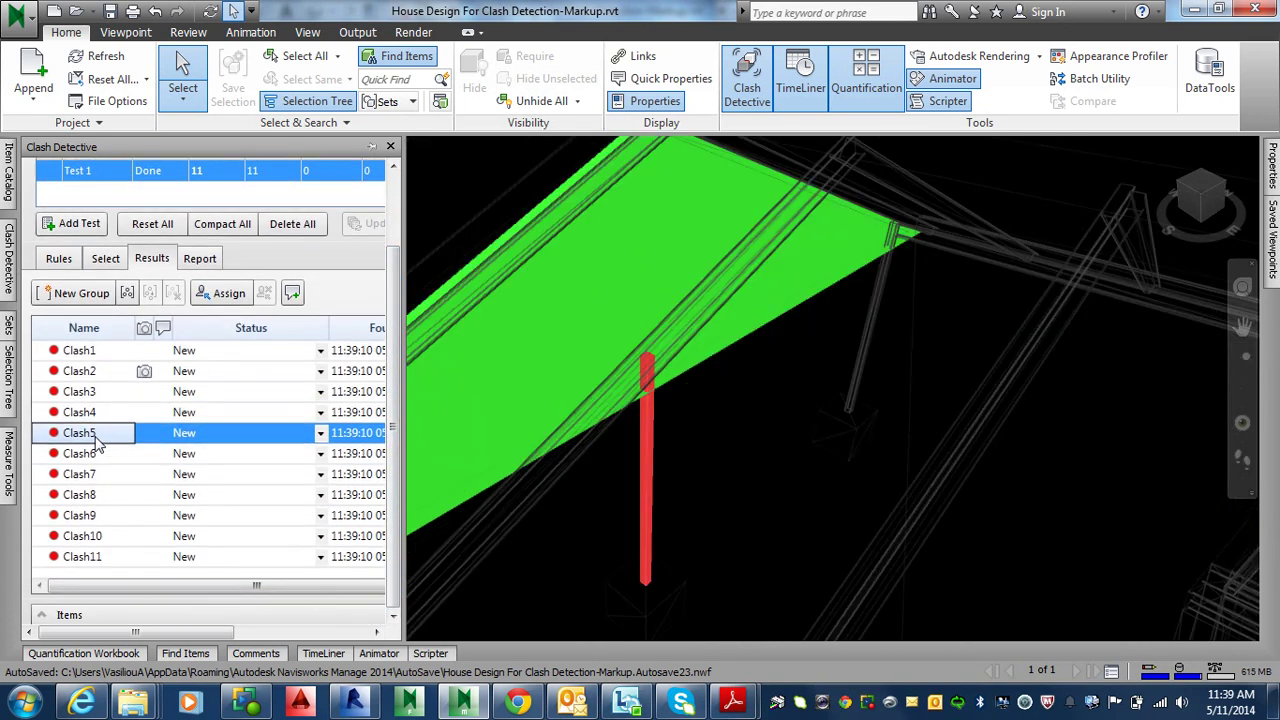
pyautogui.click(96, 453)
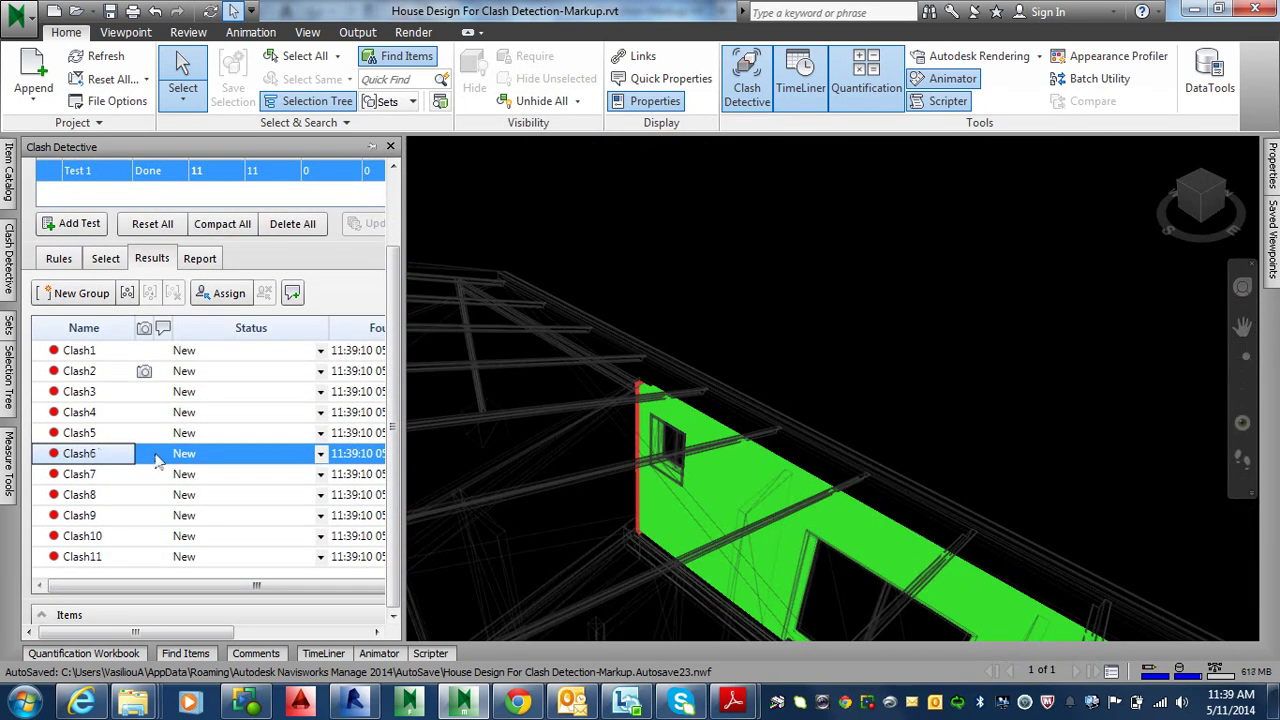
pyautogui.click(96, 474)
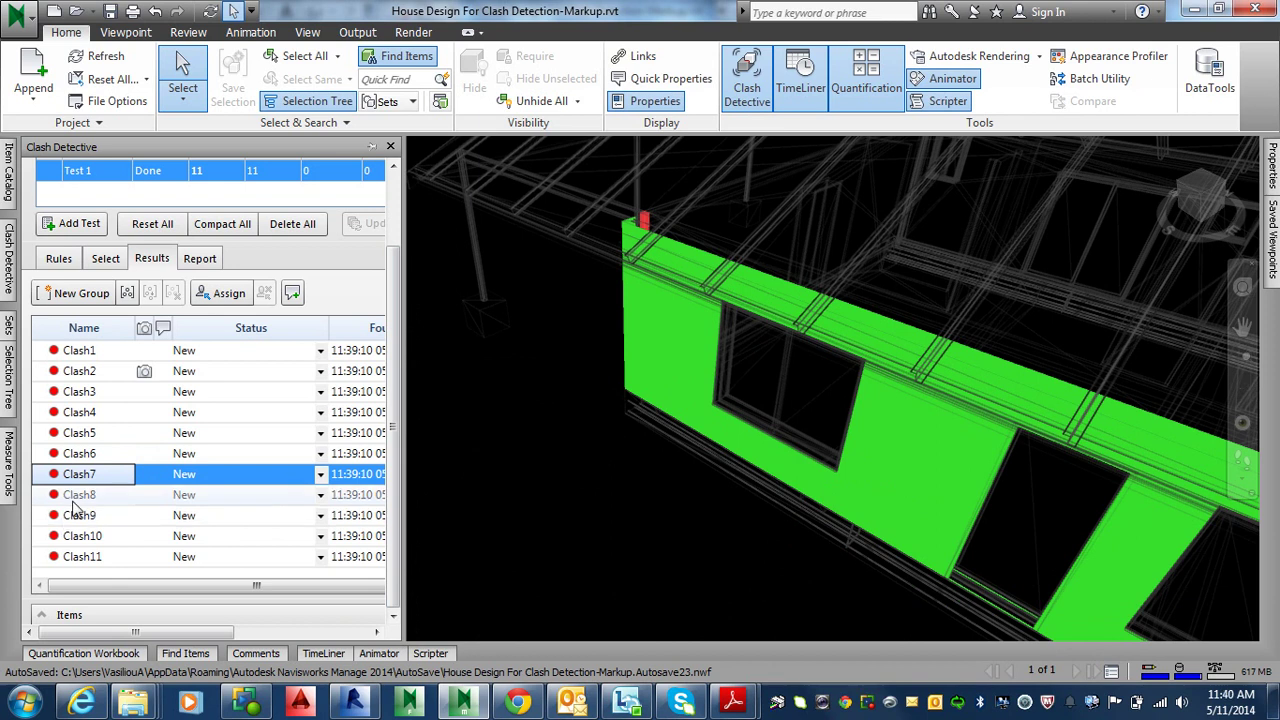
pyautogui.click(80, 495)
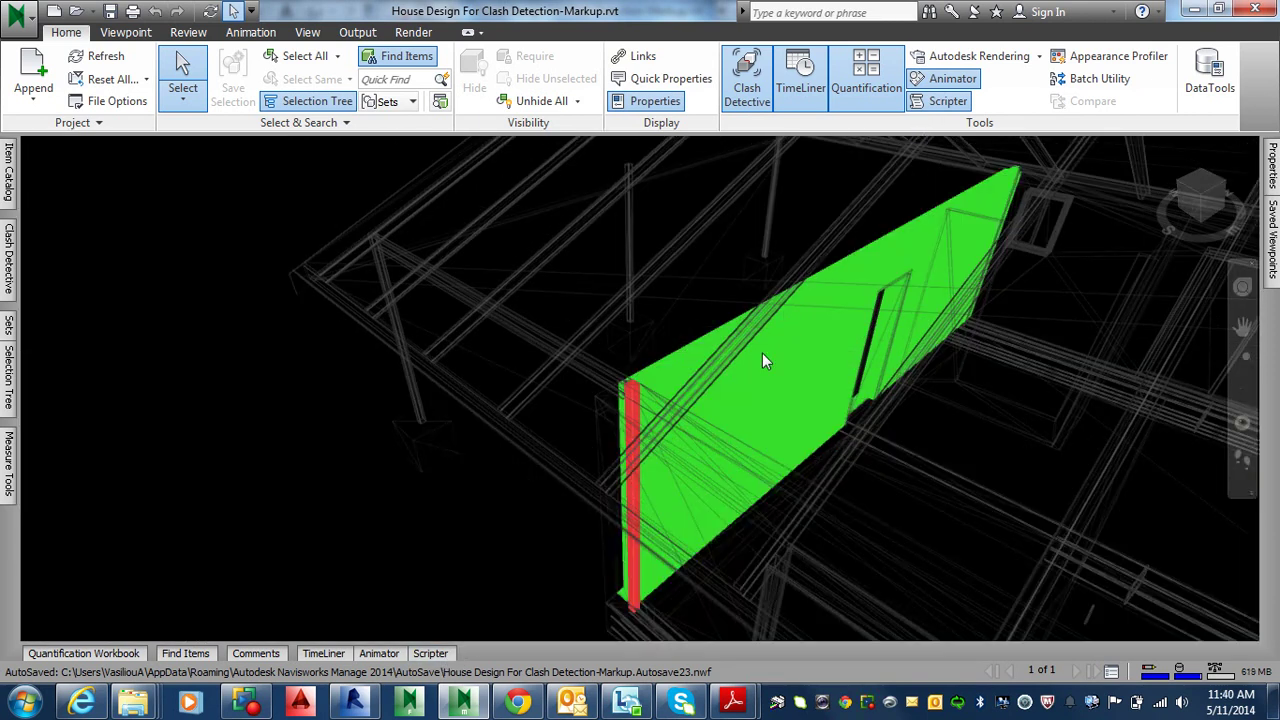
pyautogui.moveTo(766, 360); pyautogui.dragTo(808, 232, button='middle')
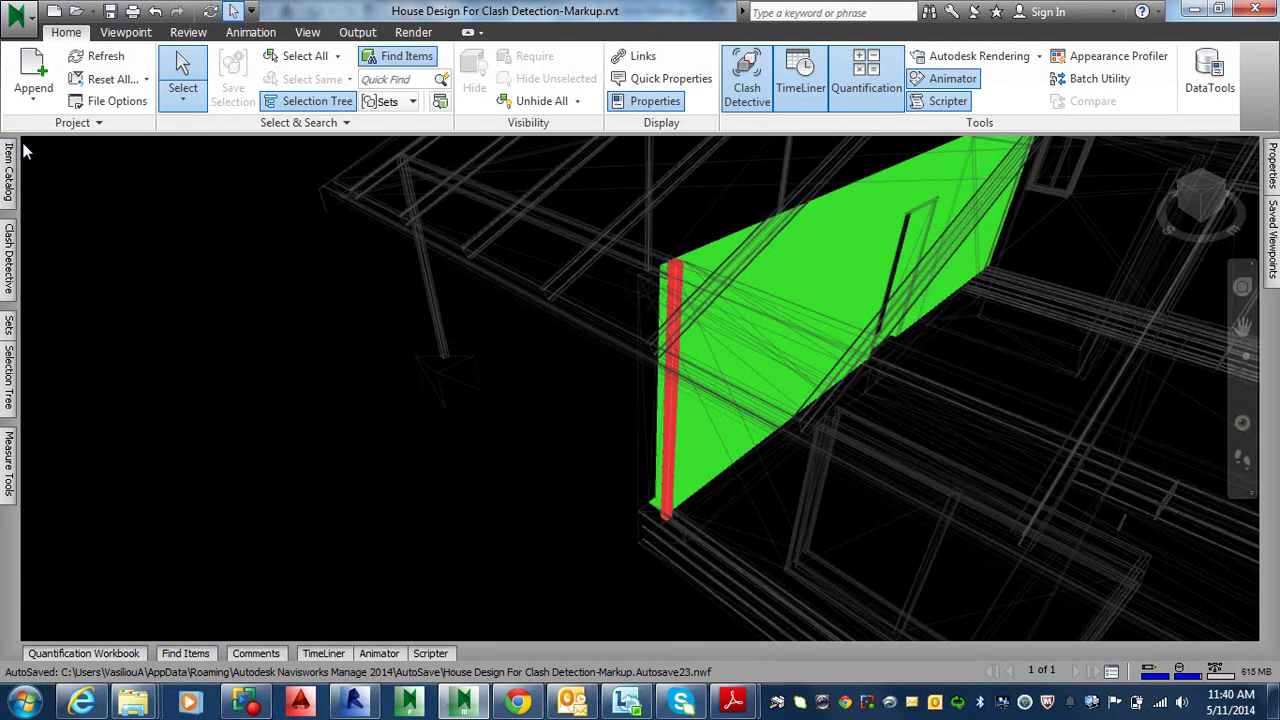
# Widen the Item Catalog window, and widen Clash Detective so that more of its result columns show.
pyautogui.click(10, 180)
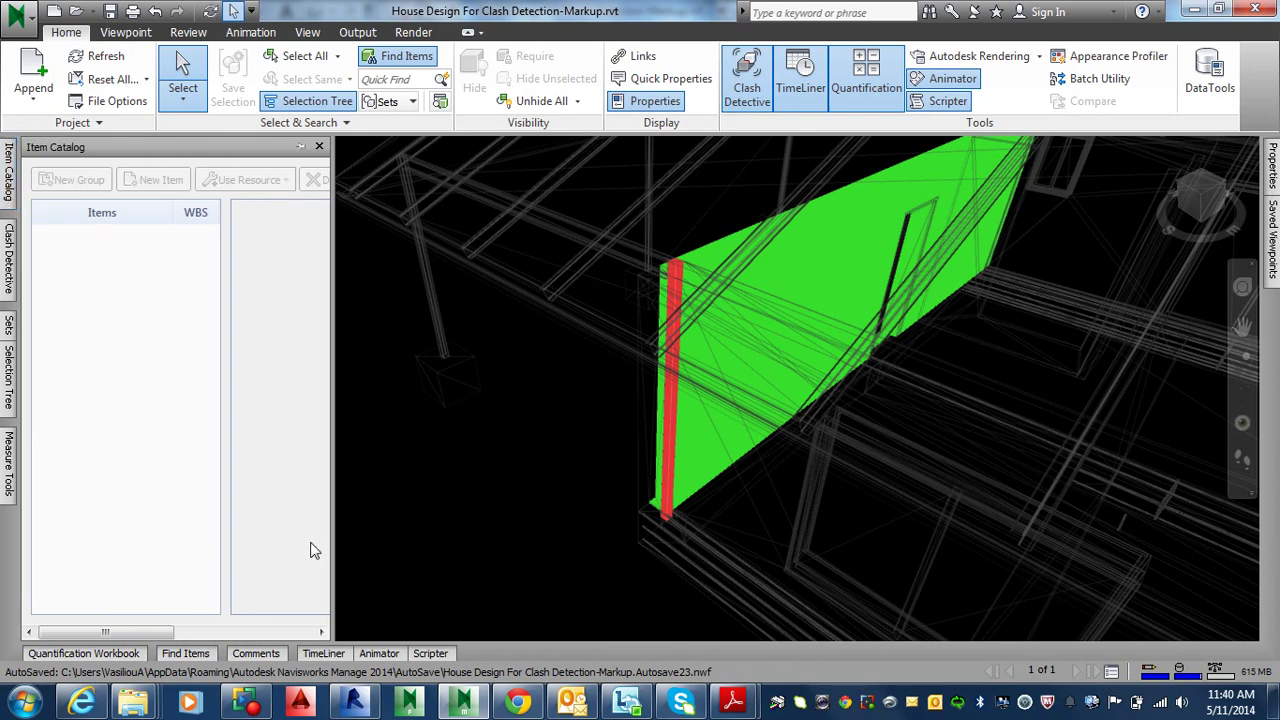
pyautogui.moveTo(335, 533); pyautogui.dragTo(519, 526)
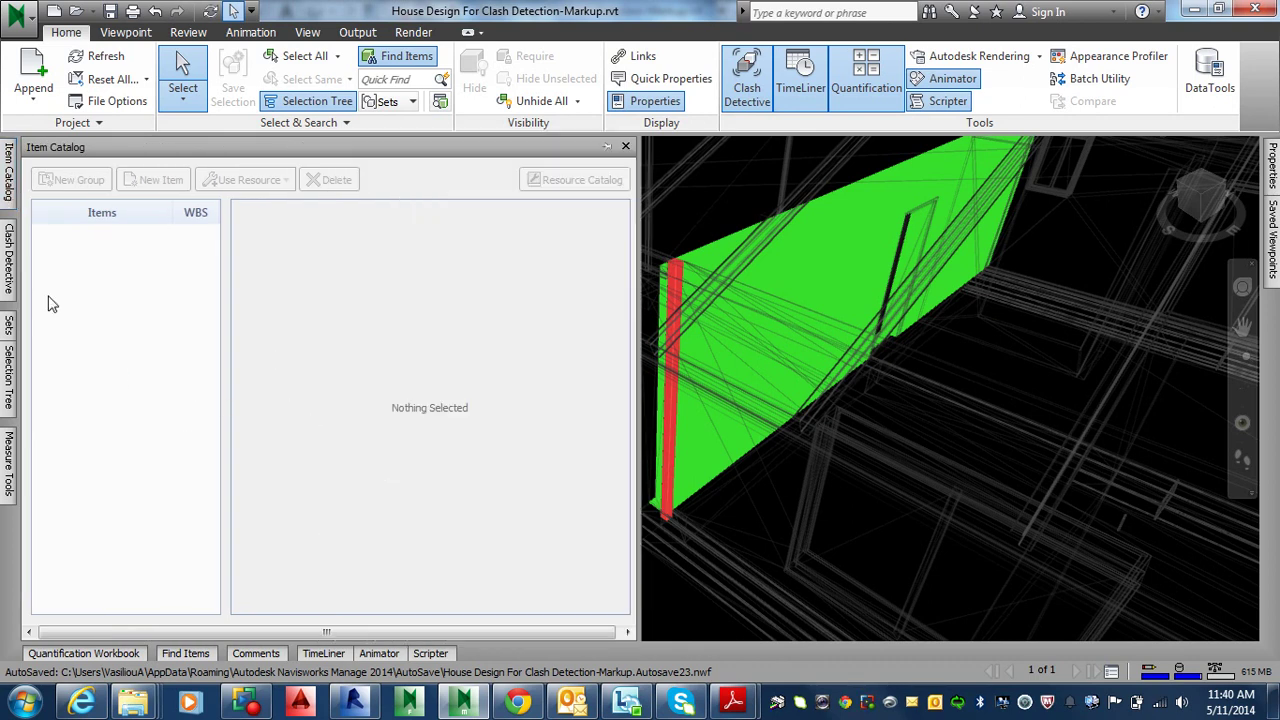
pyautogui.click(8, 262)
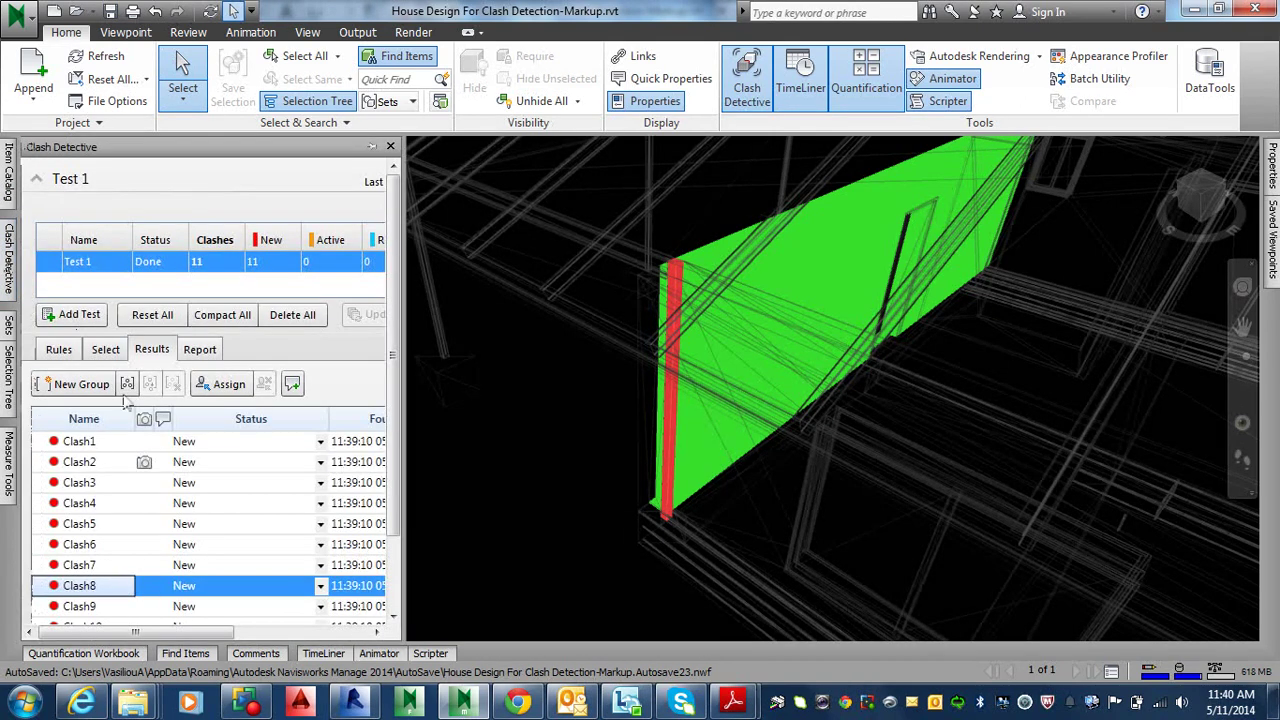
pyautogui.moveTo(404, 393); pyautogui.dragTo(516, 395)
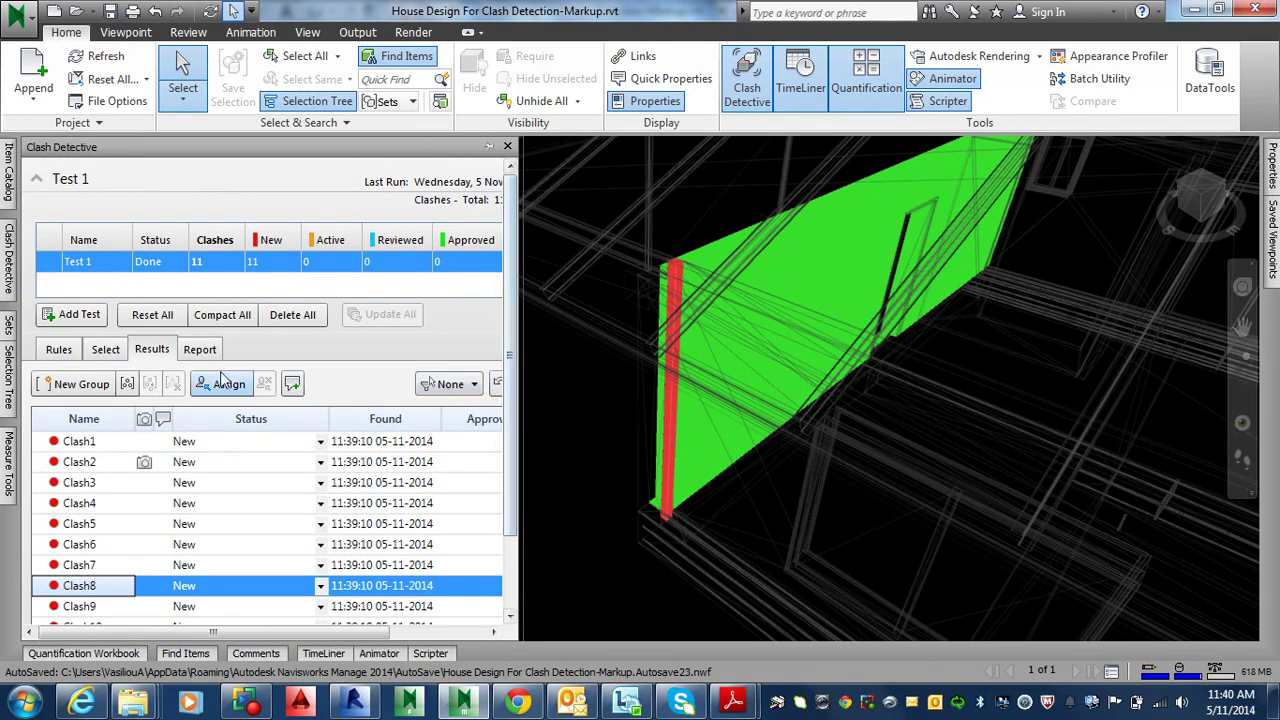
# Exclude point geometry from both Selection A and Selection B after looking at the ignore rules, and run the clash test again.
pyautogui.click(66, 351)
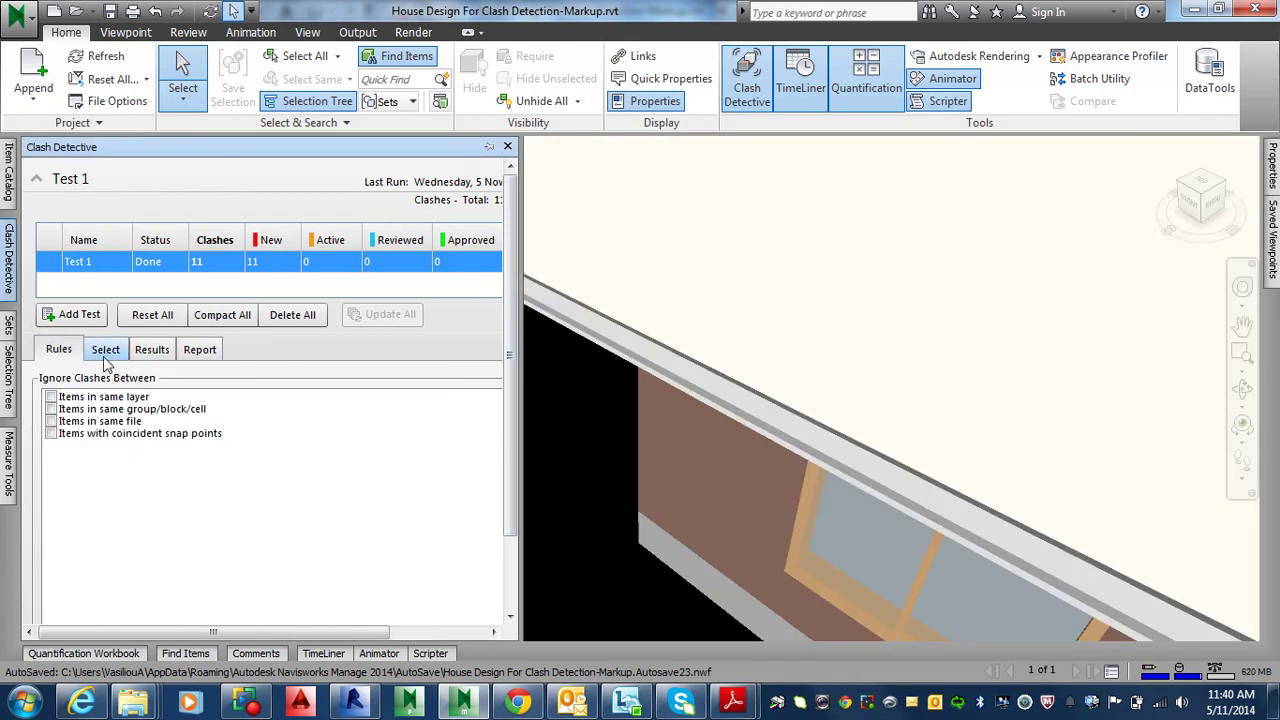
pyautogui.click(100, 352)
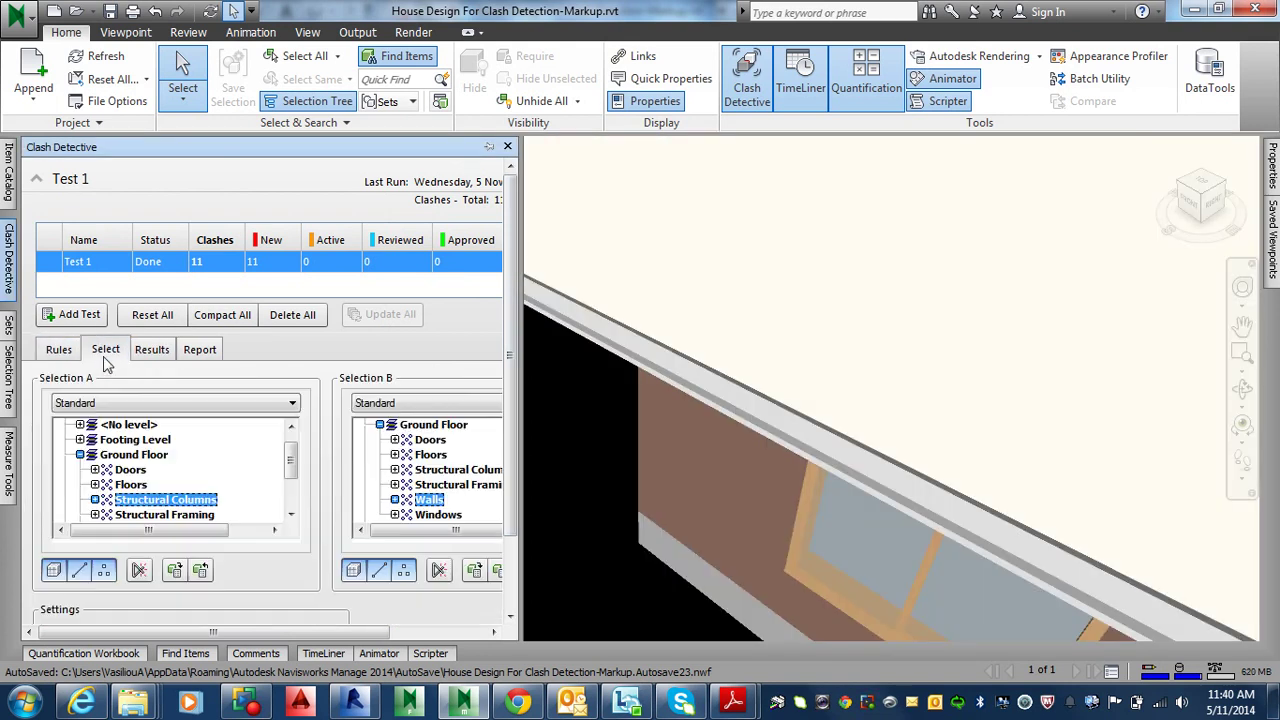
pyautogui.click(404, 570)
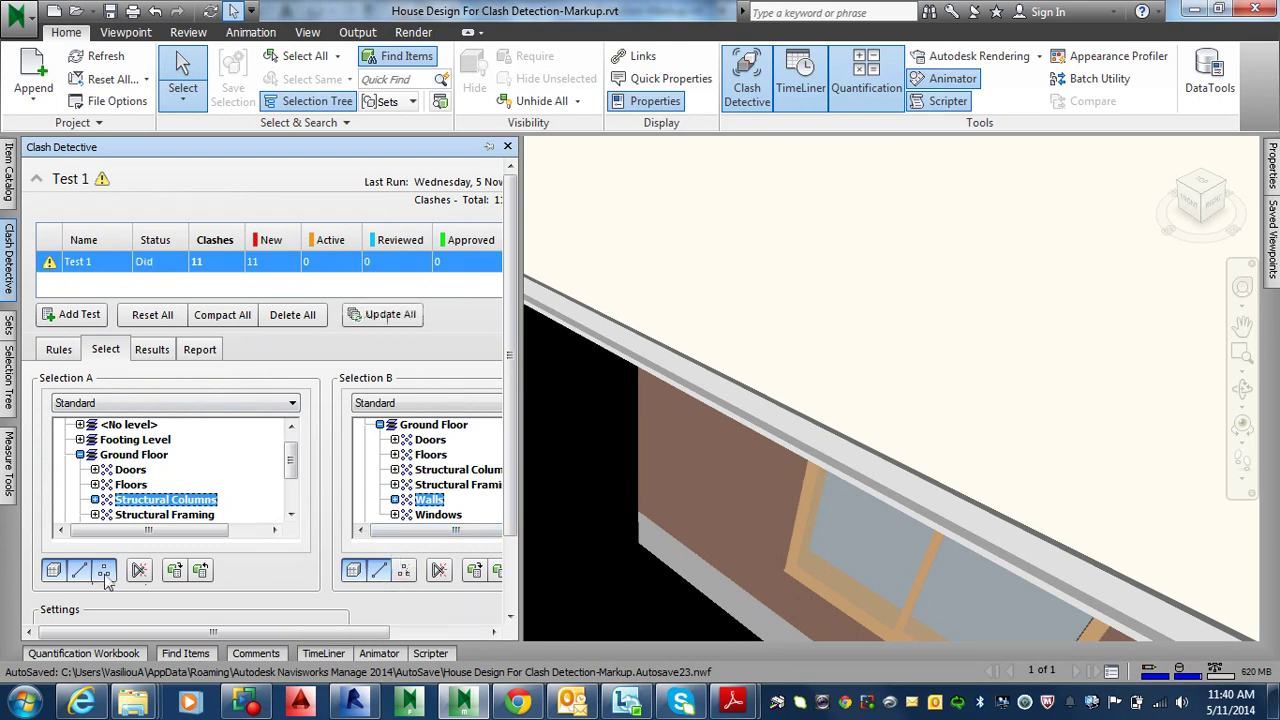
pyautogui.click(340, 610)
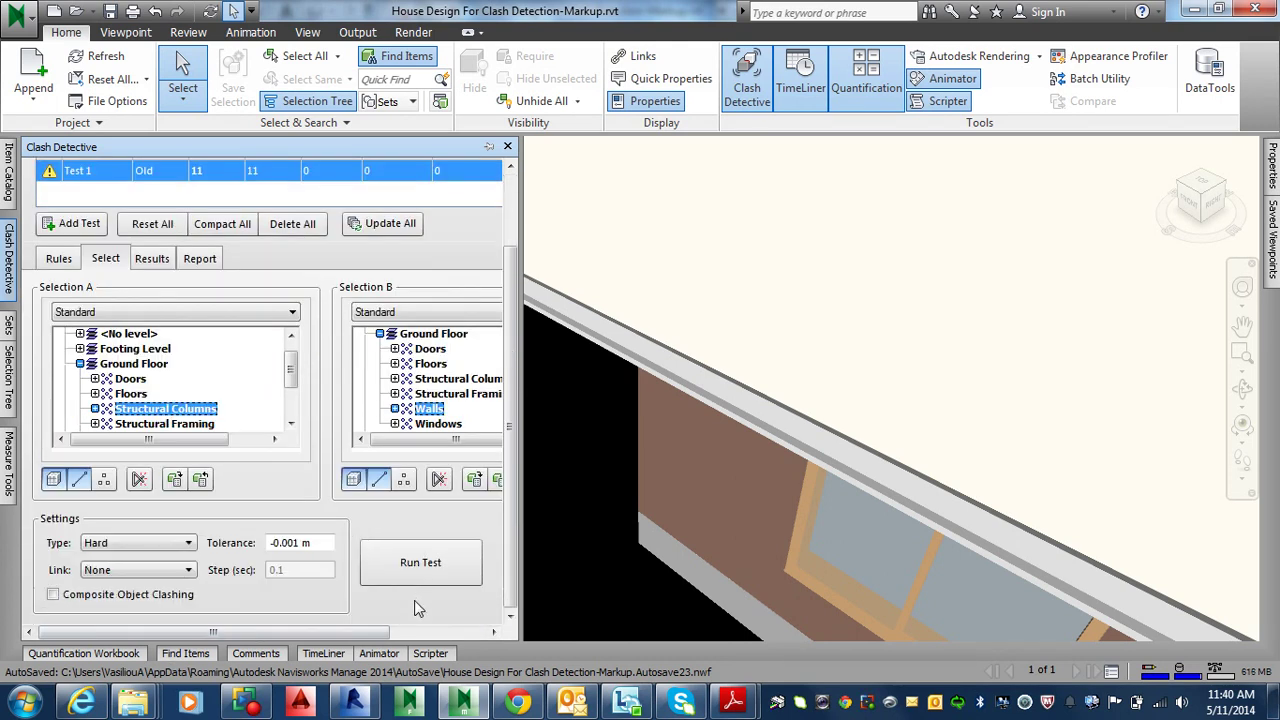
pyautogui.click(415, 567)
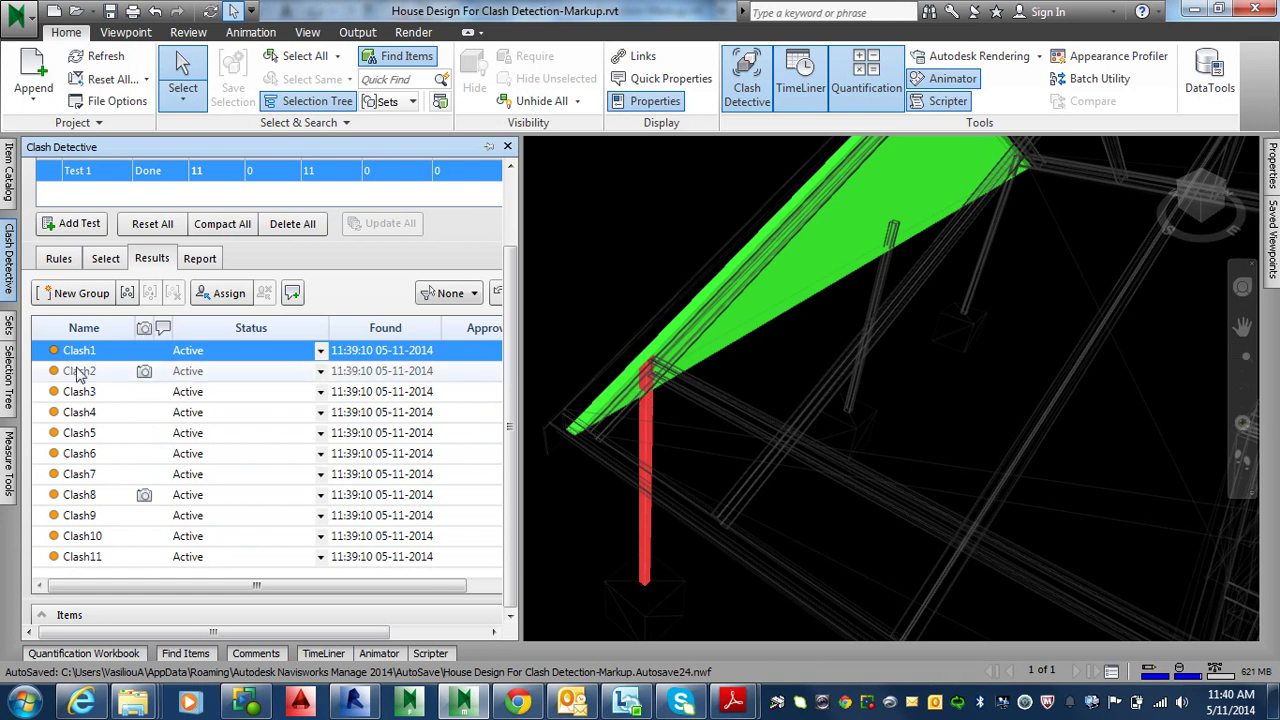
# Recall the saved viewpoints of Clash8 and Clash2, show Clash3 for comparison, and return to Clash2.
pyautogui.click(149, 502)
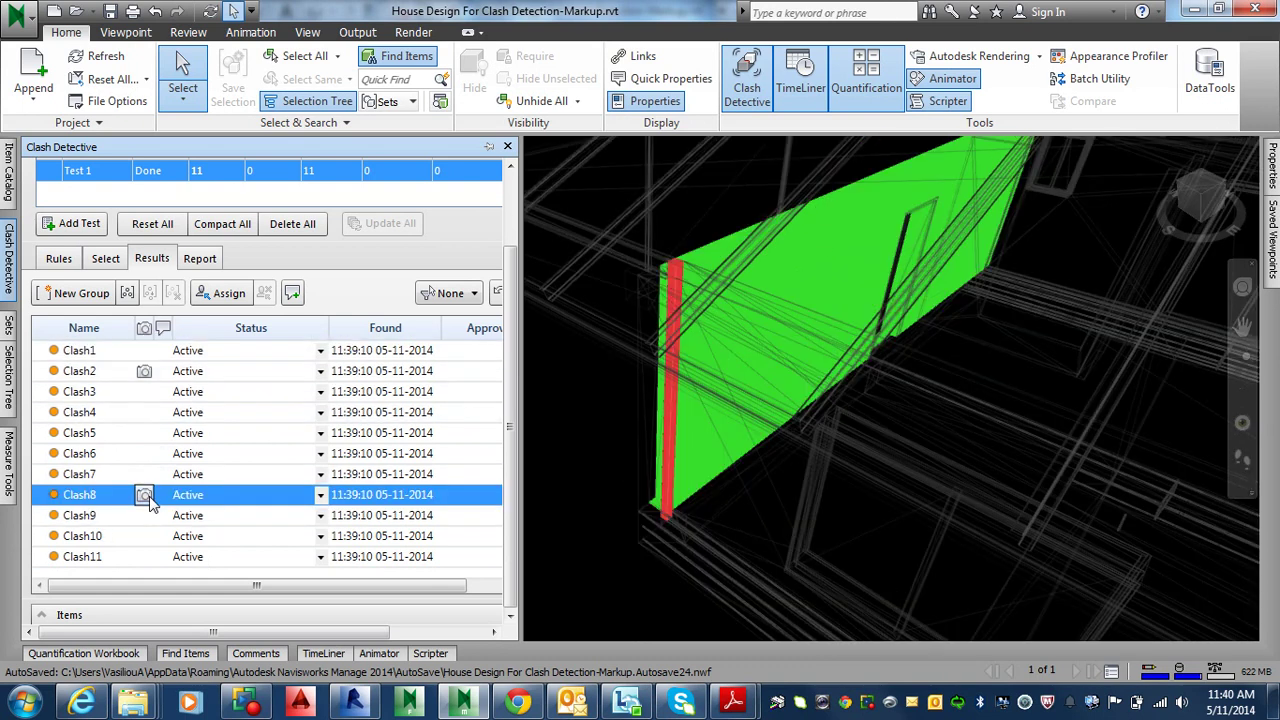
pyautogui.click(145, 372)
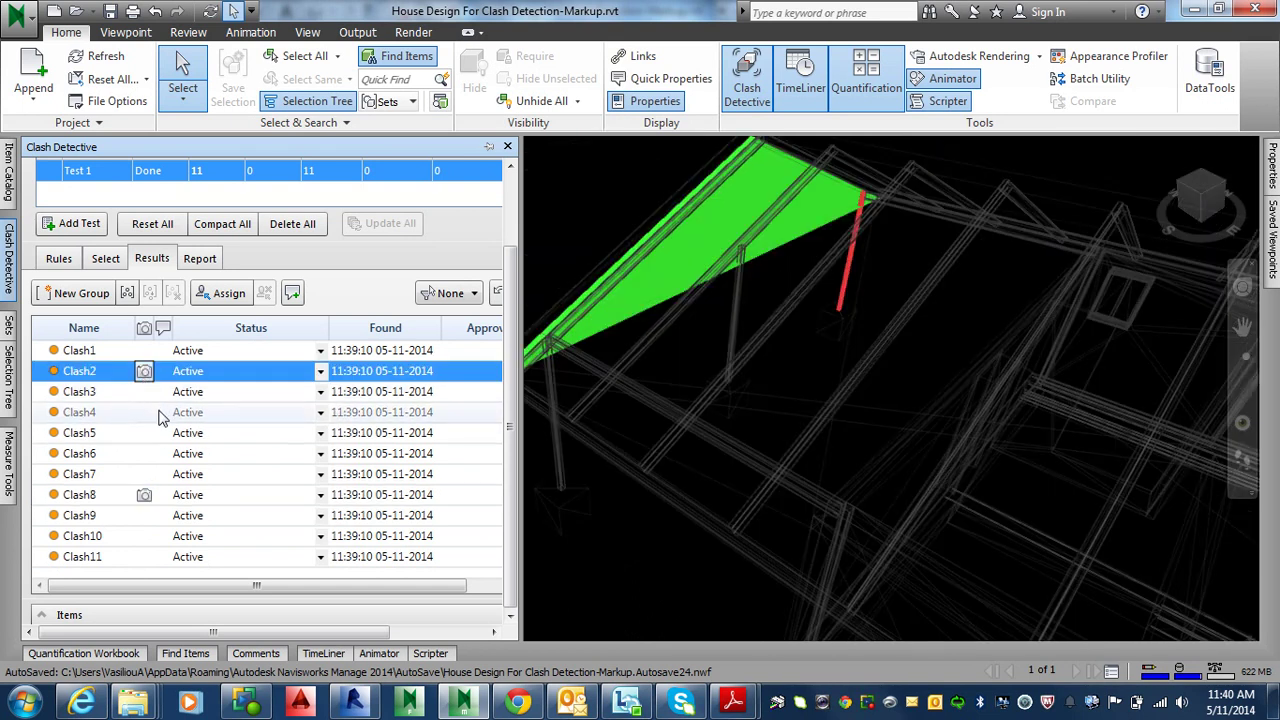
pyautogui.click(152, 394)
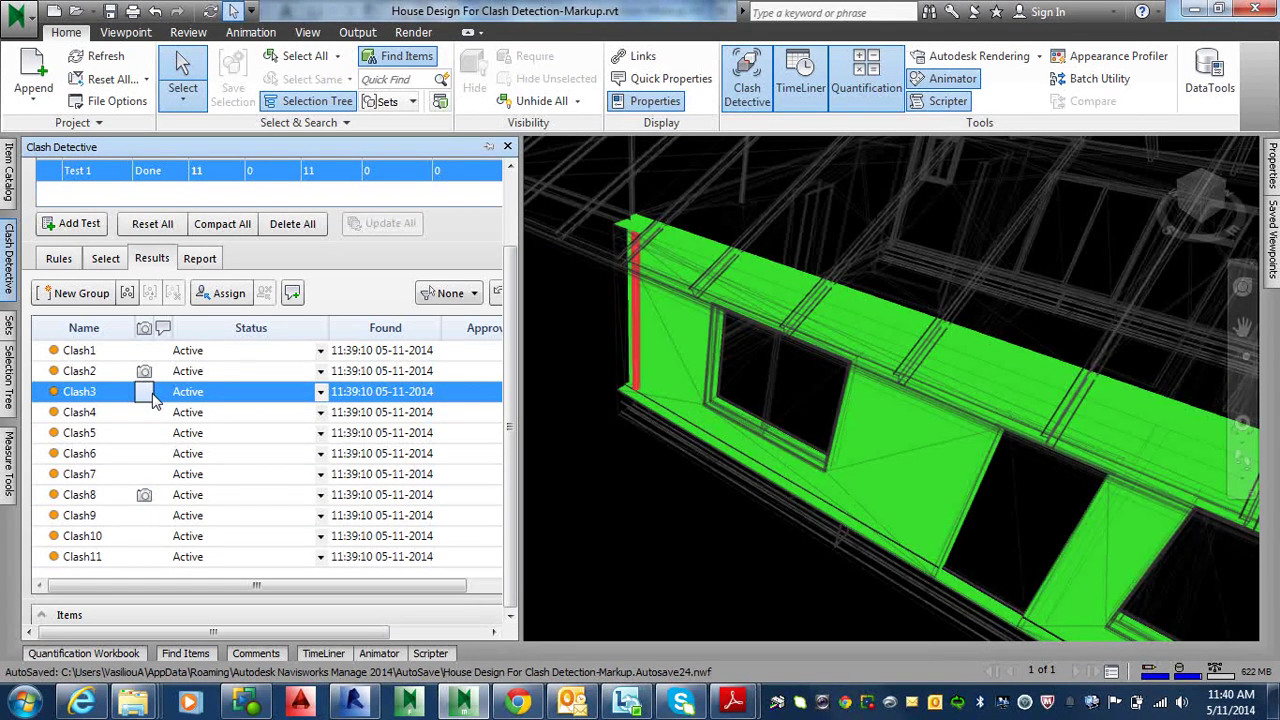
pyautogui.click(145, 372)
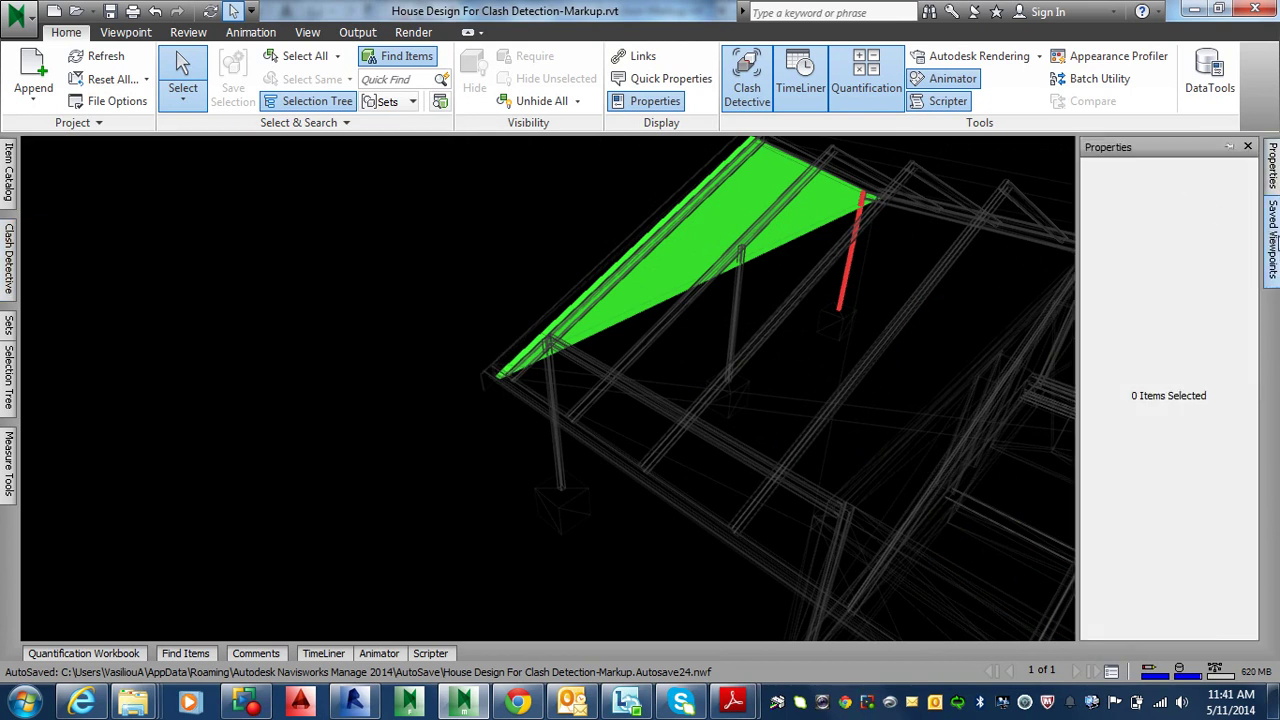
# Look through the saved viewpoints in the 3D View folder and switch the model to the 3D View viewpoint.
pyautogui.moveTo(1273, 240)
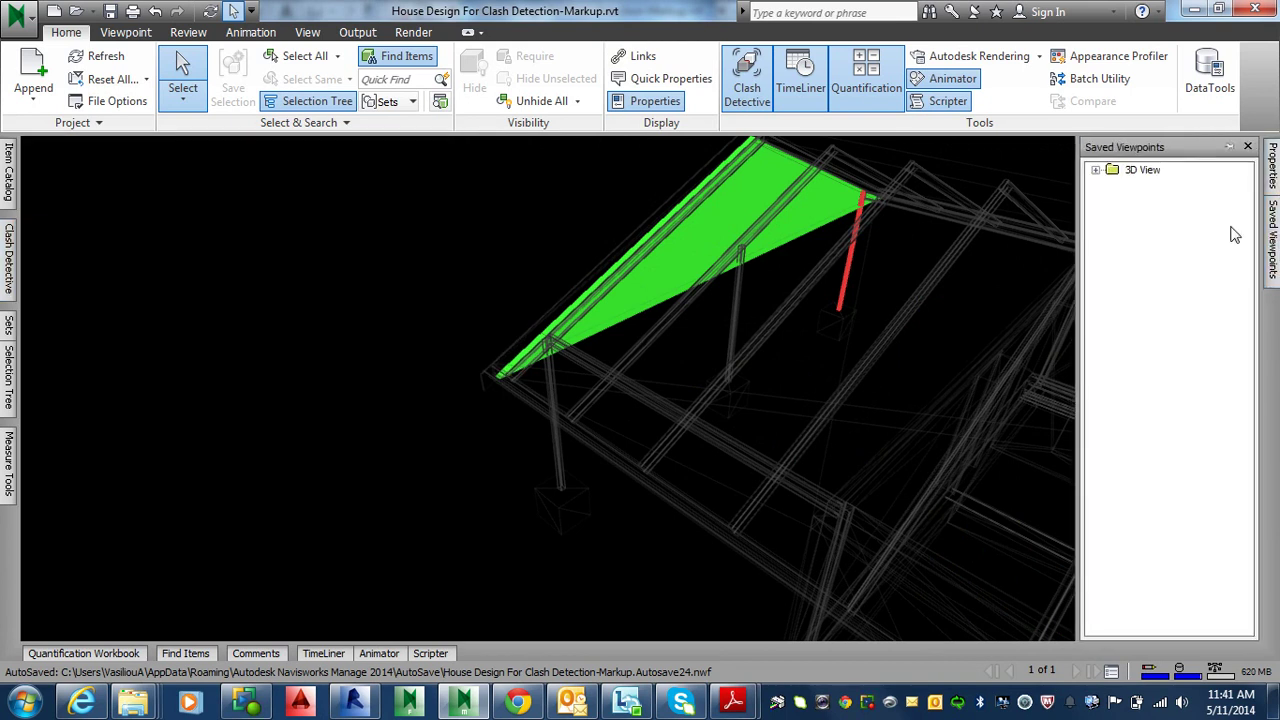
pyautogui.click(1096, 170)
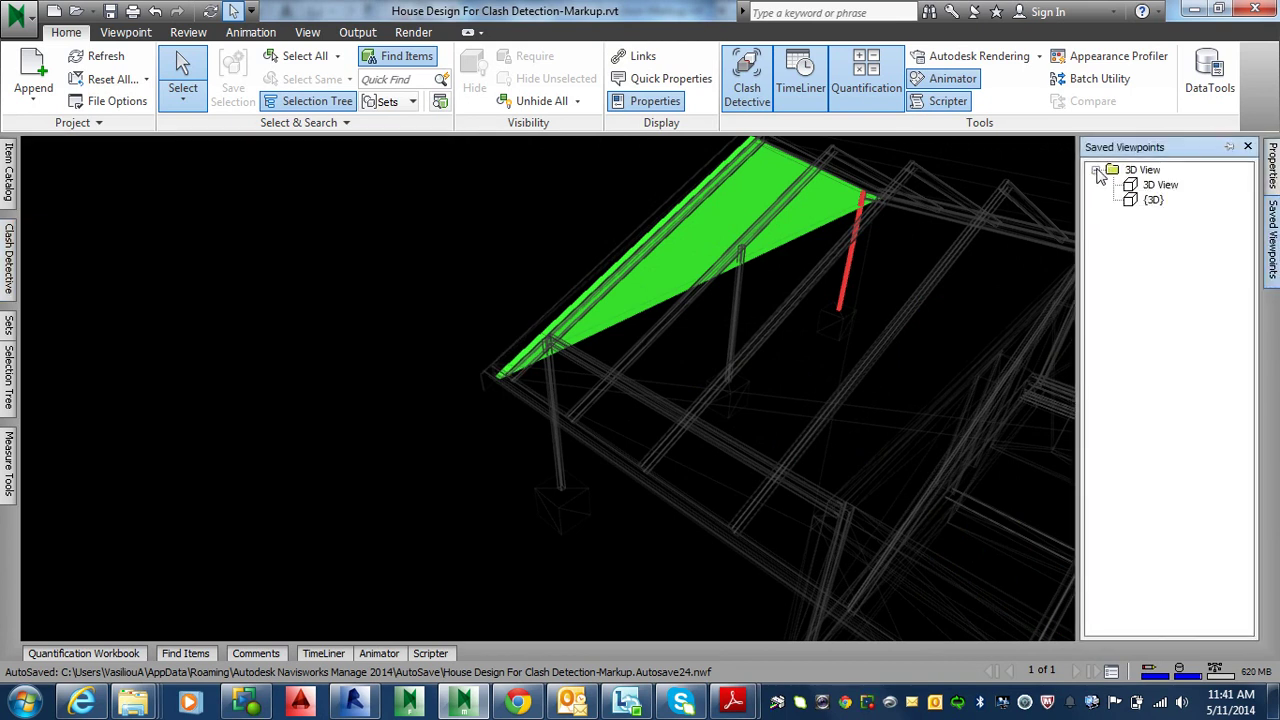
pyautogui.click(1154, 200)
pyautogui.click(1160, 185)
pyautogui.click(1165, 182)
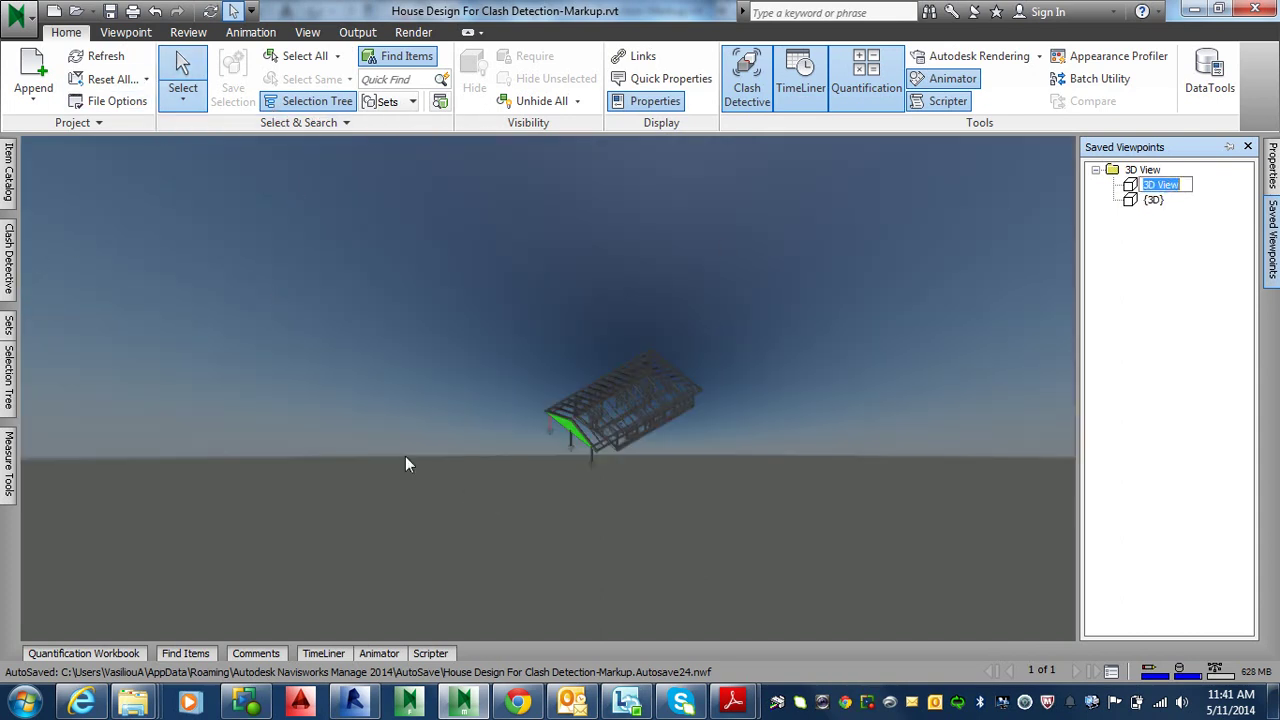
# Set Selection A to the Ground Floor's Doors and Selection B to its Windows, and try to run the clash test.
pyautogui.click(8, 258)
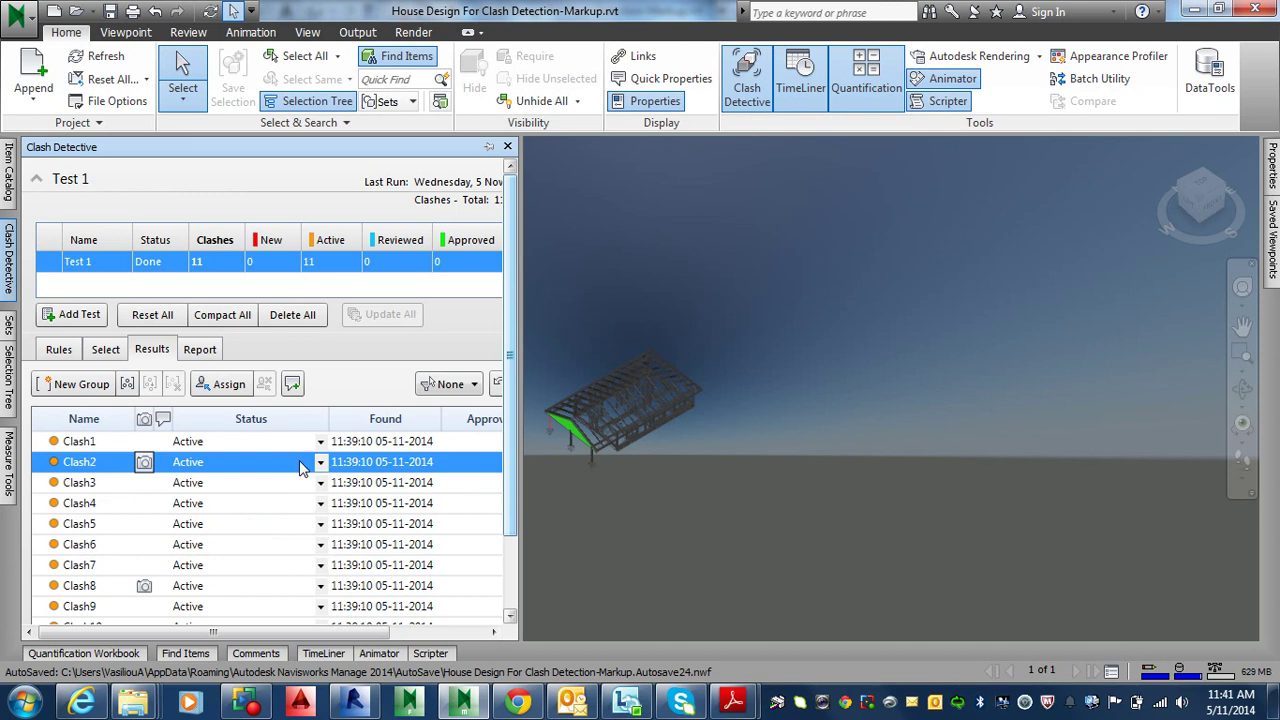
pyautogui.click(105, 349)
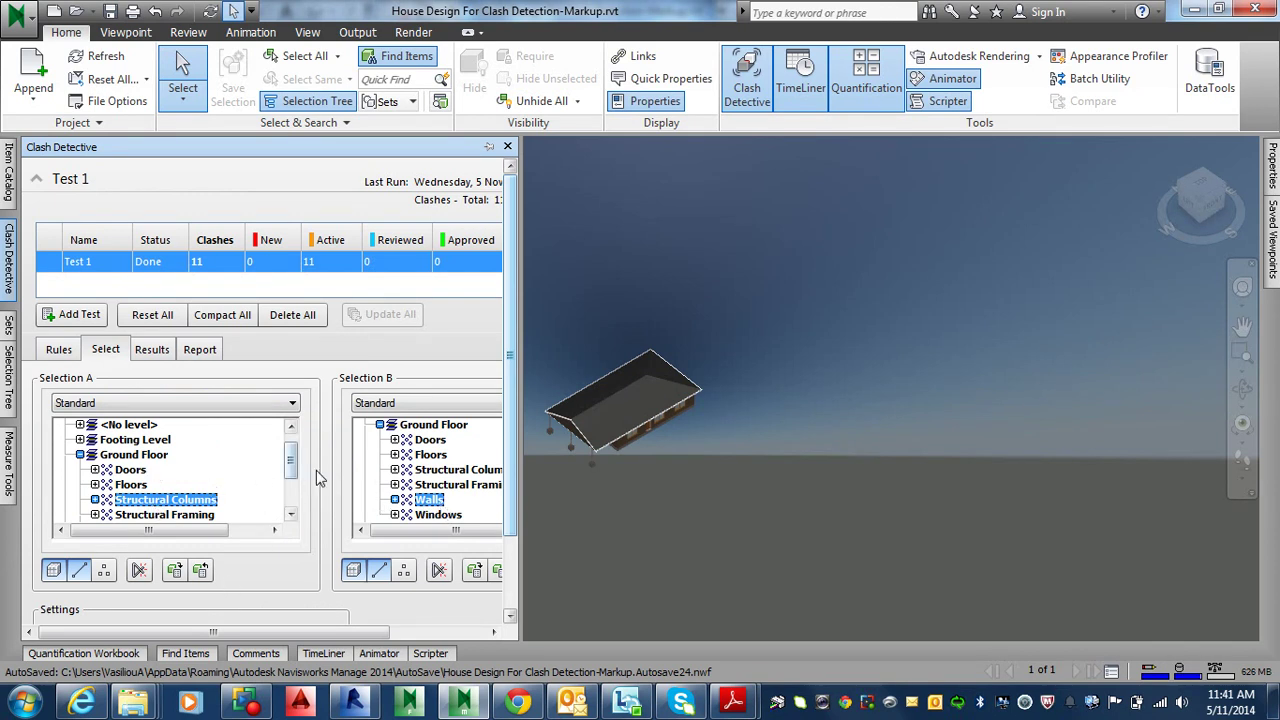
pyautogui.click(132, 469)
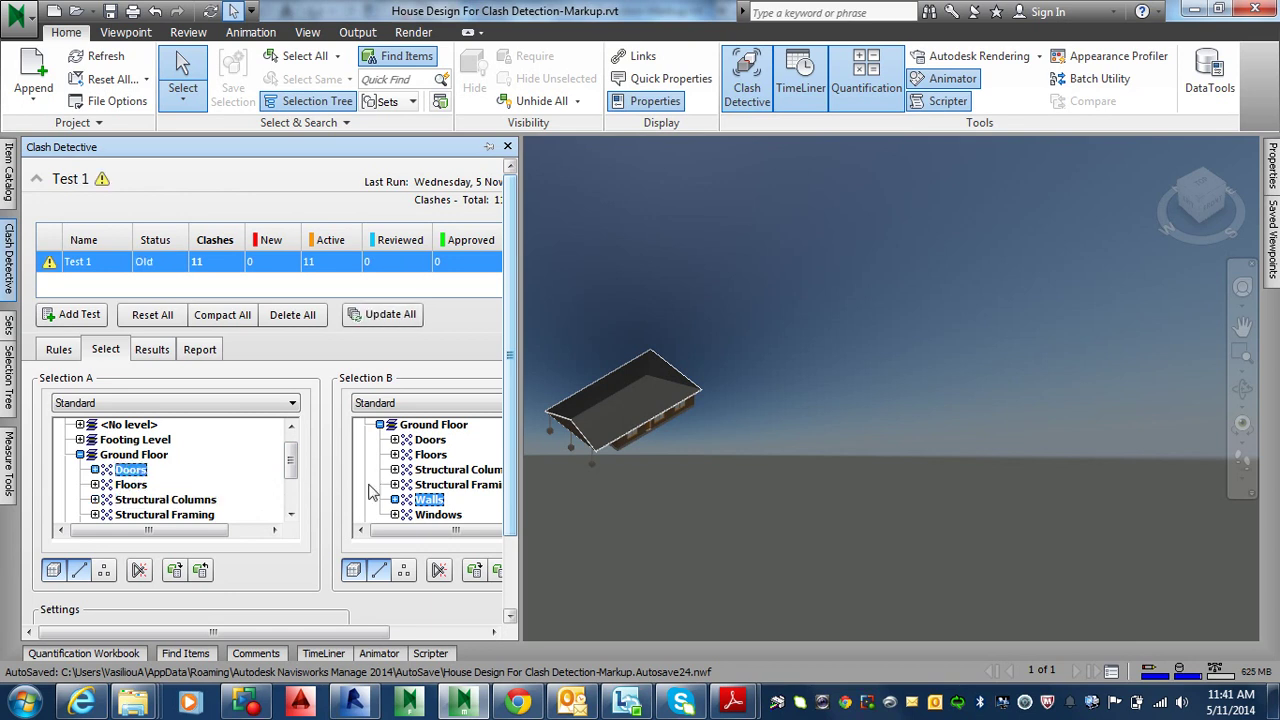
pyautogui.scroll(-2, 507, 478)
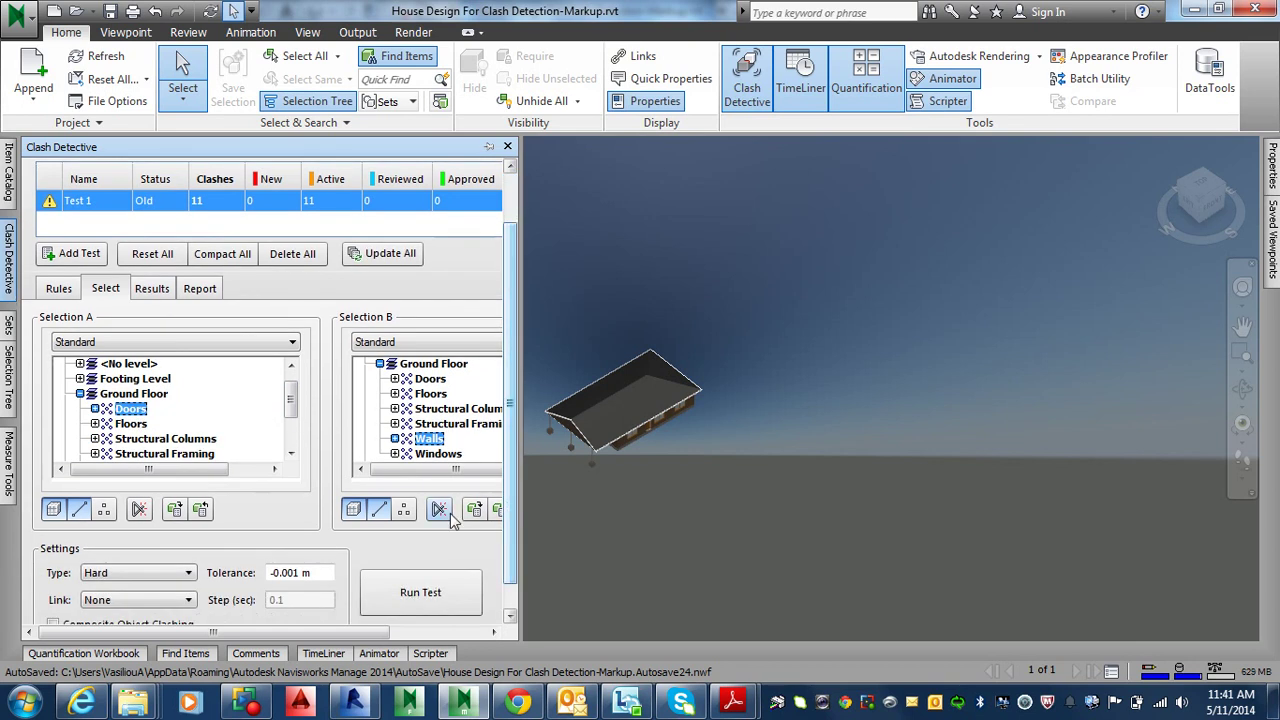
pyautogui.click(428, 454)
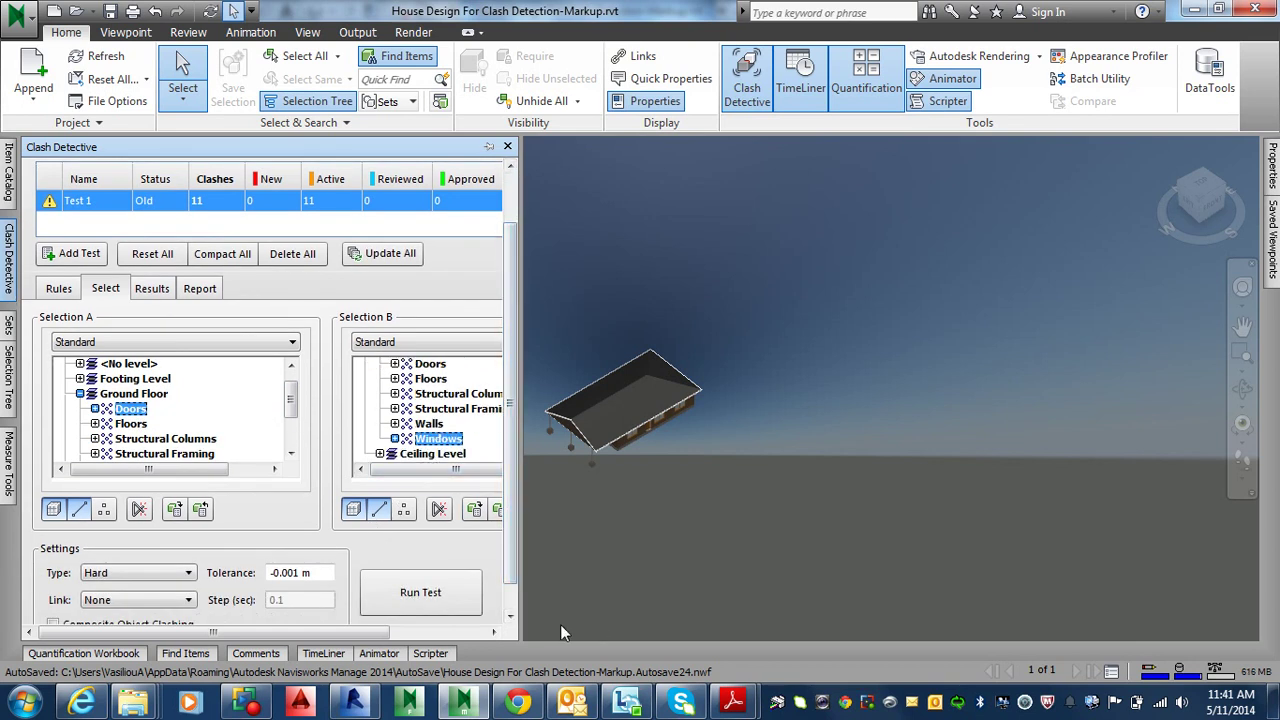
pyautogui.click(395, 592)
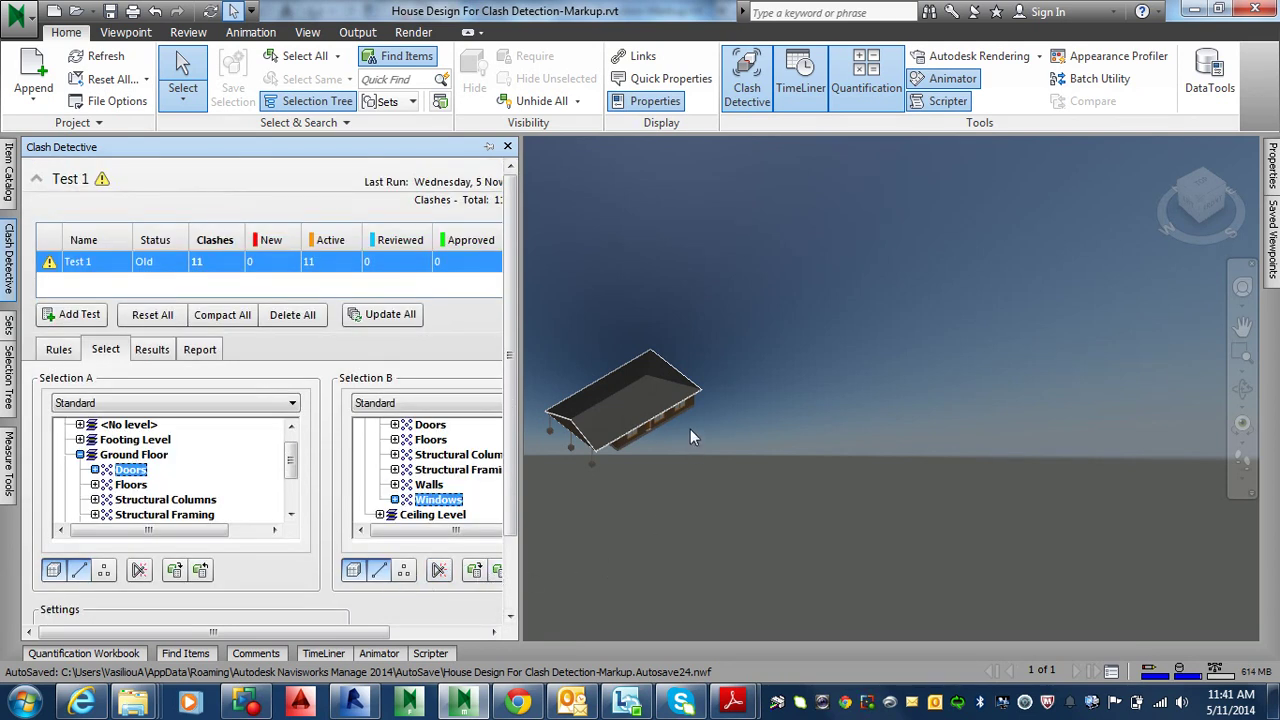
# Return to the clash results, orbit the house to view it from another angle, and show Clash11.
pyautogui.click(145, 350)
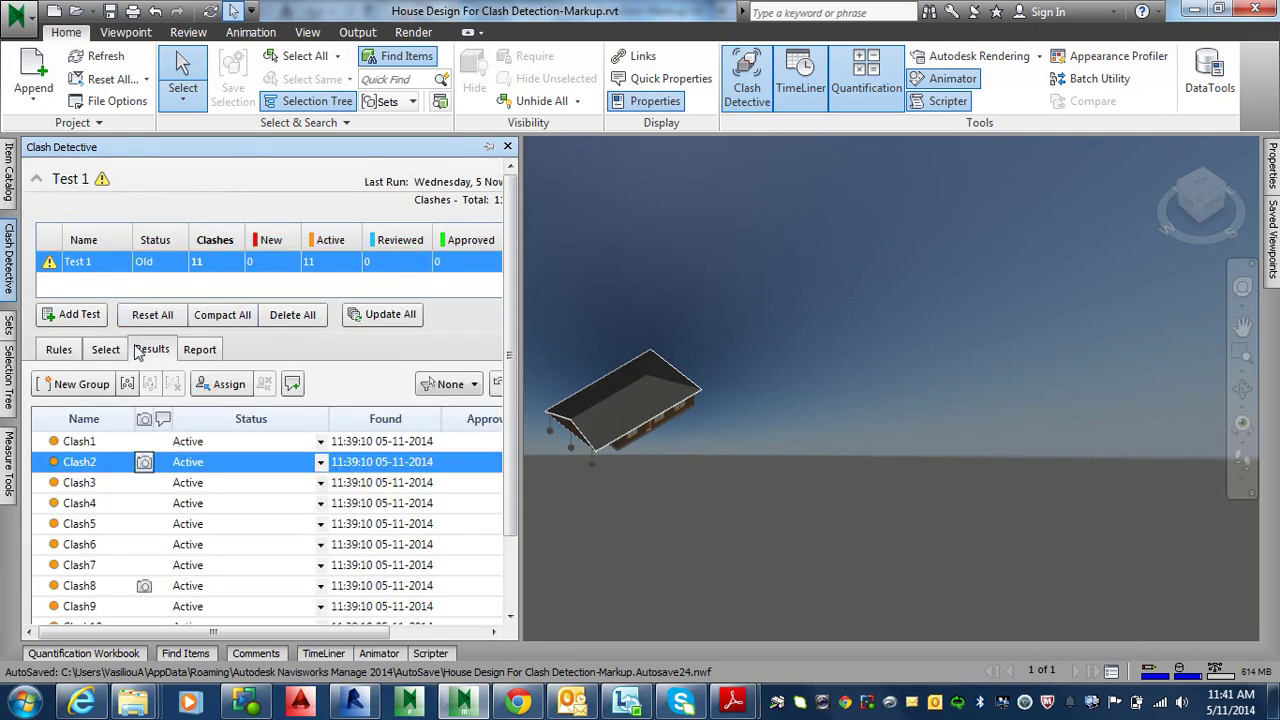
pyautogui.moveTo(679, 457); pyautogui.dragTo(833, 424, button='middle')
pyautogui.scroll(-2, 590, 400)
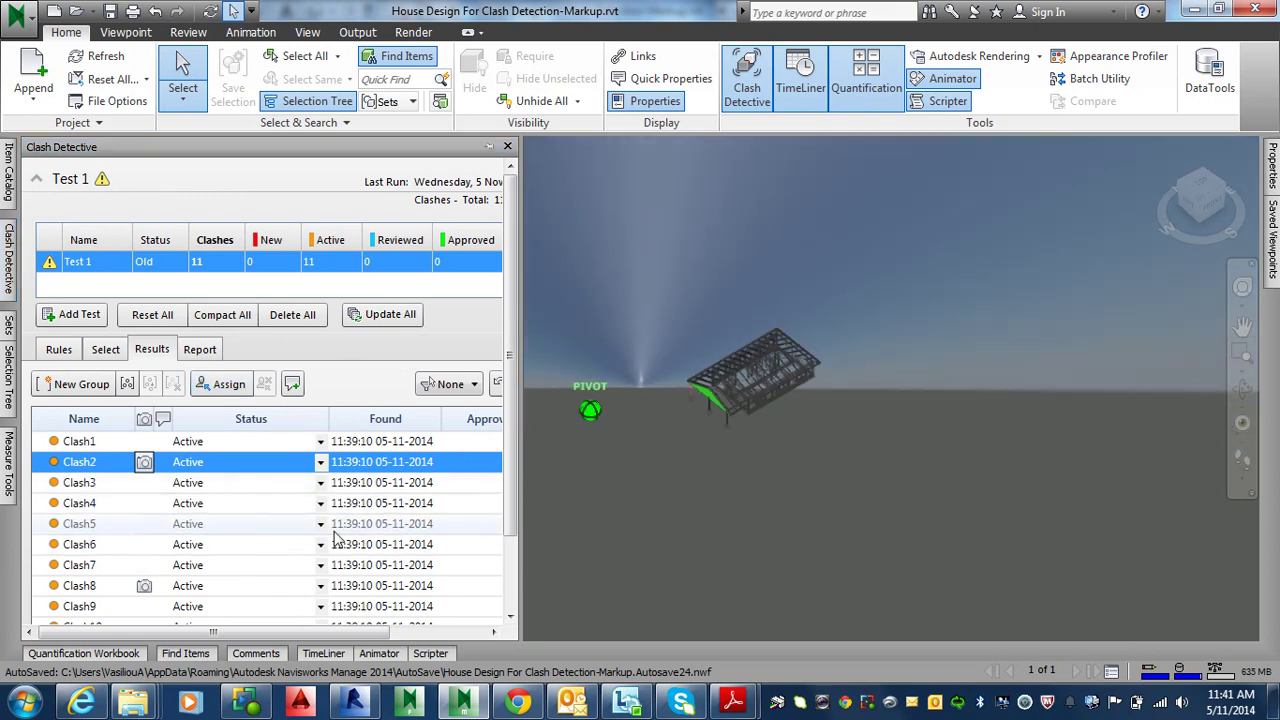
pyautogui.moveTo(516, 505); pyautogui.dragTo(521, 575)
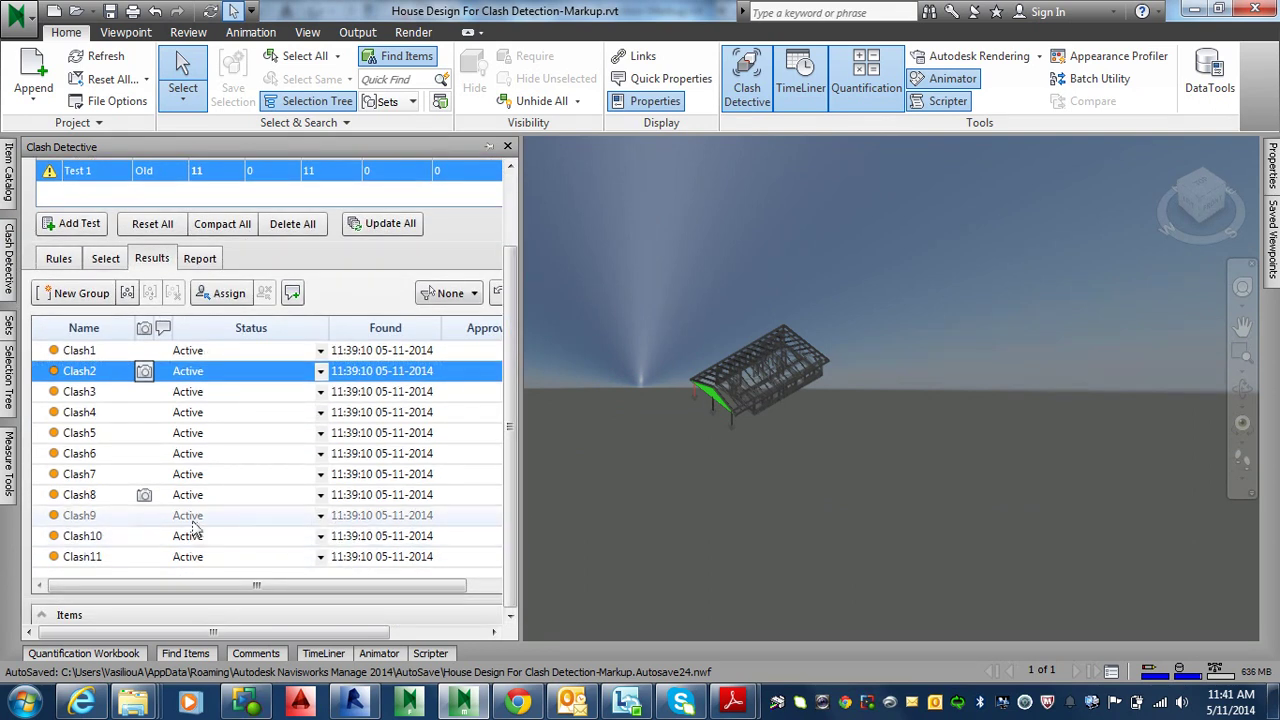
pyautogui.click(128, 557)
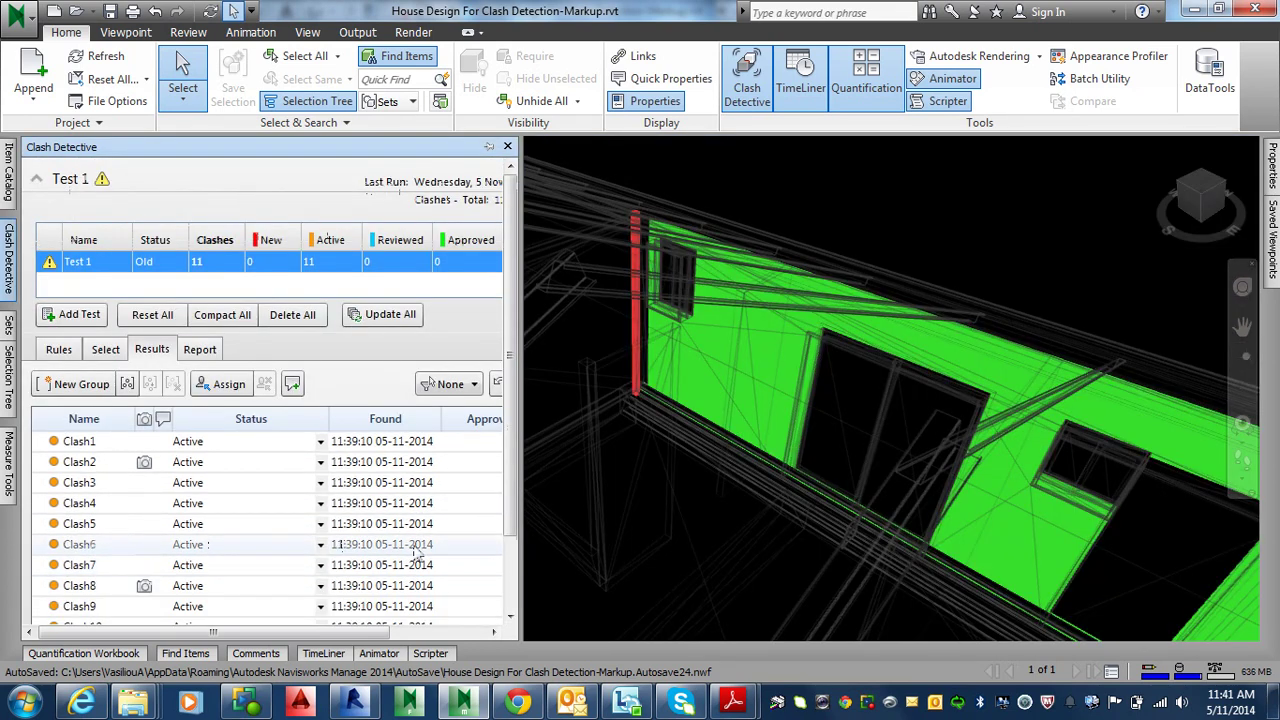